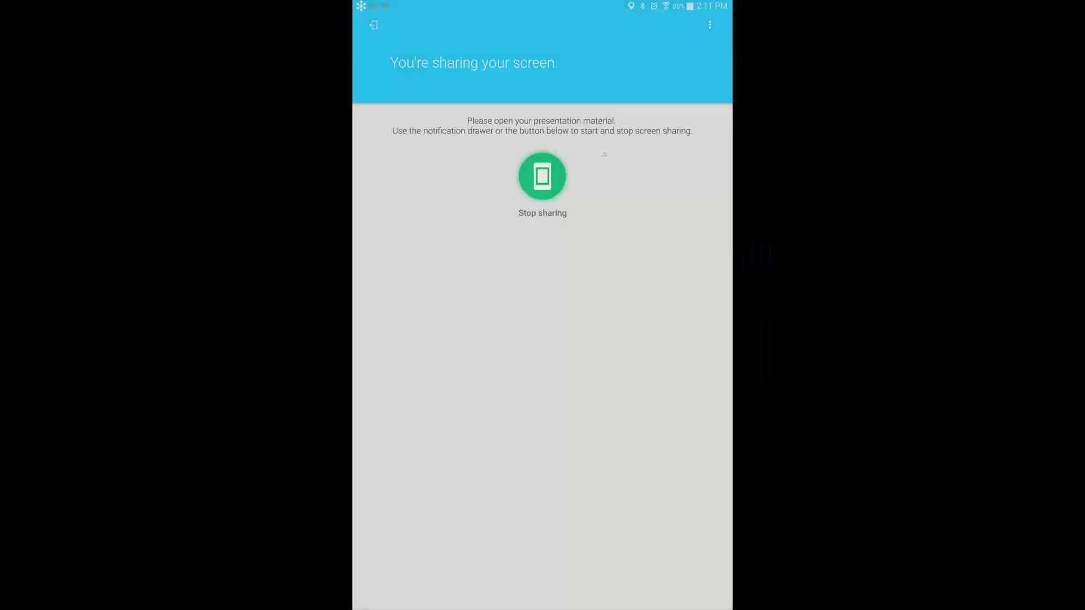
Switch to the doForms app and open the Webinar GPS Demo form
key(alt+Tab)
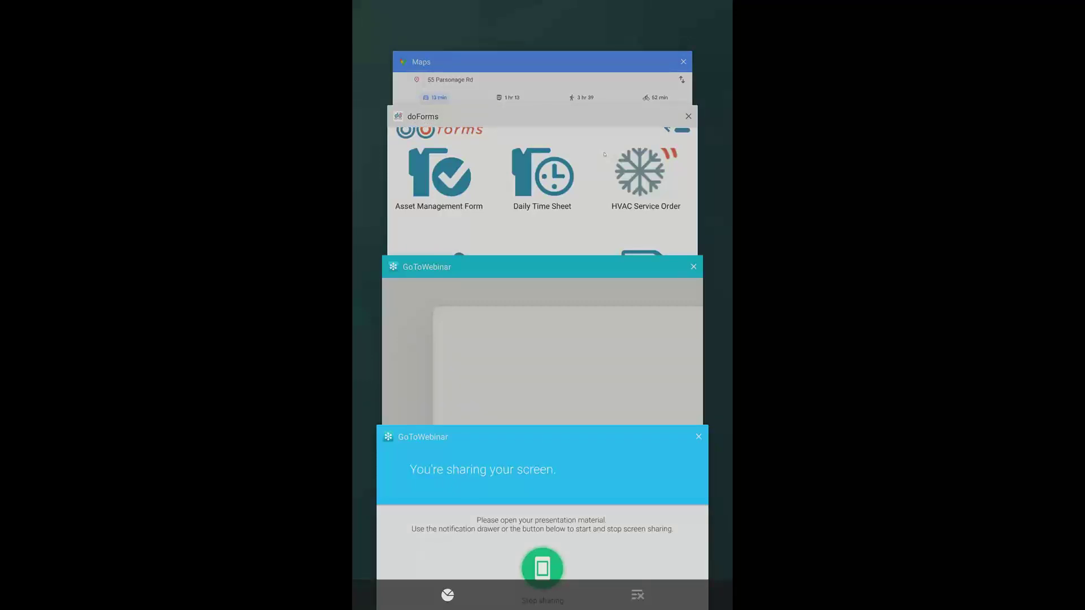
click(604, 155)
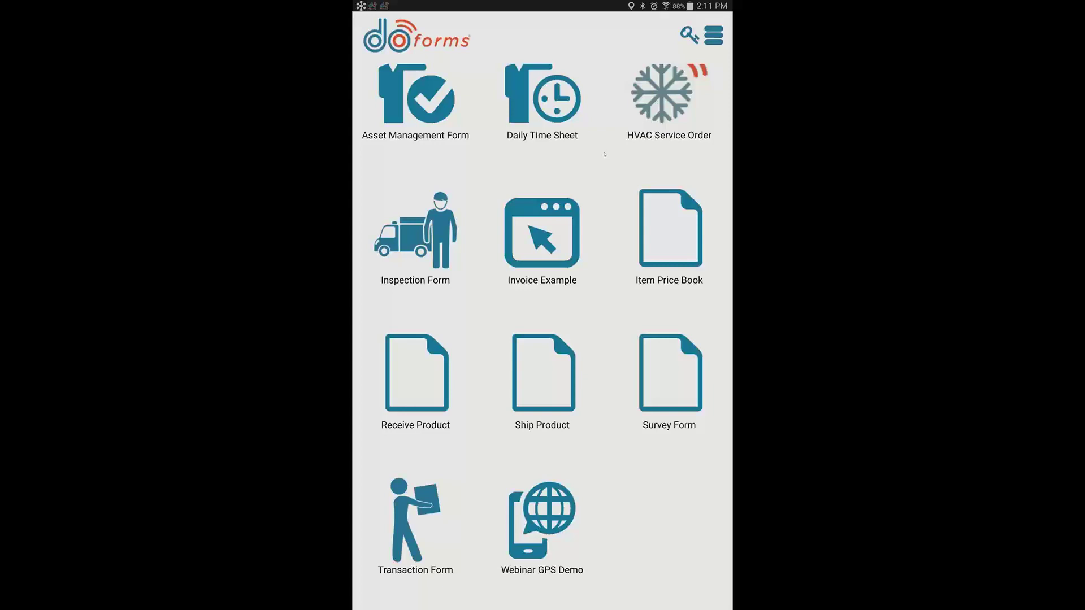
scroll(604, 154, up, 1)
scroll(604, 155, down, 1)
click(604, 154)
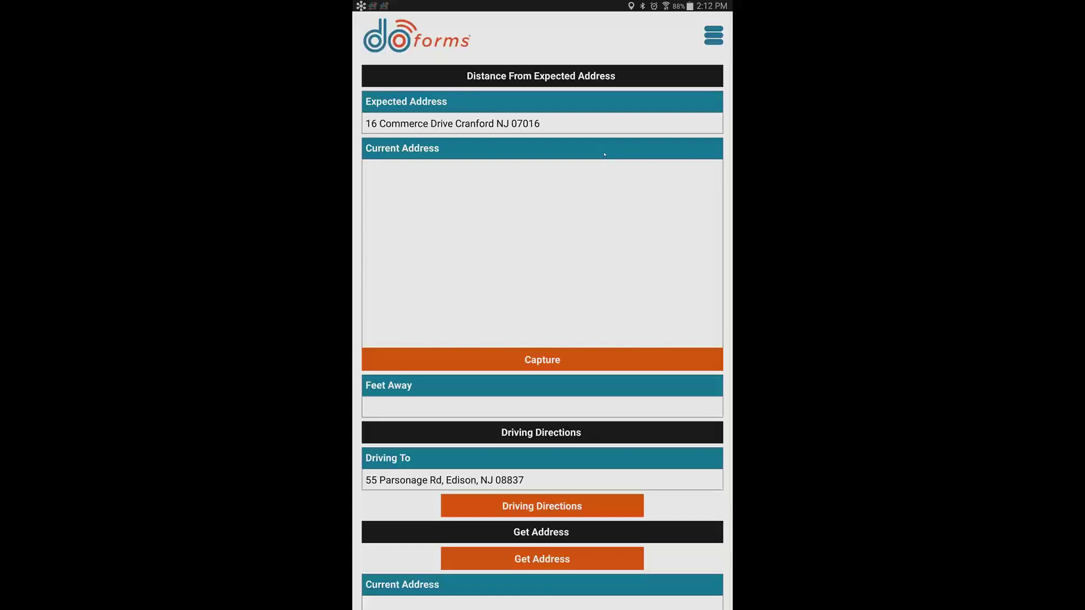
Capture the current location under Current Address, yielding 421.91 feet away from the expected address
click(542, 359)
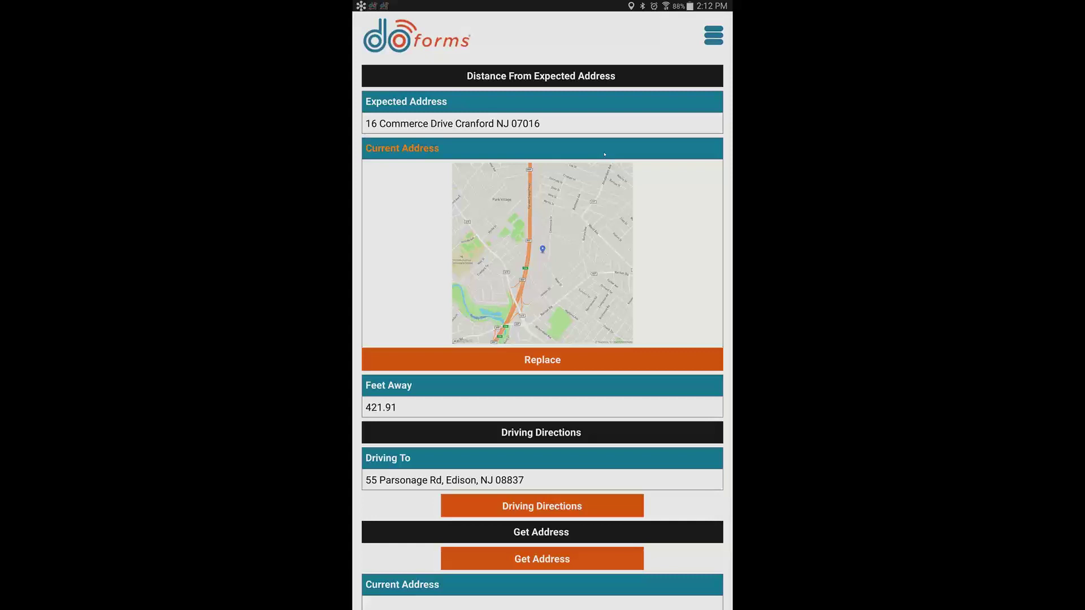
scroll(604, 154, down, 2)
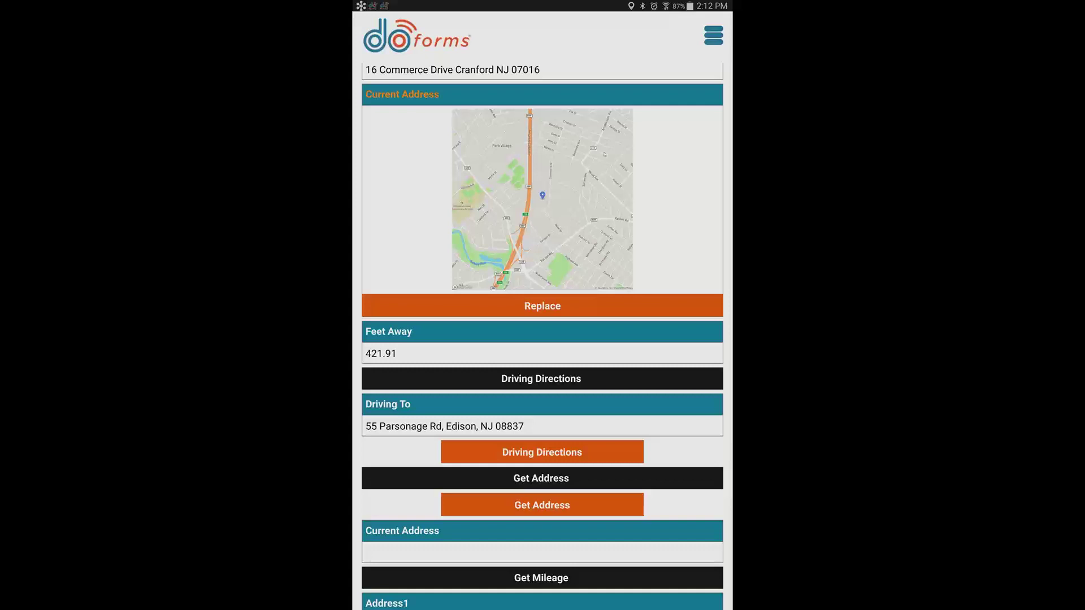
scroll(543, 339, down, 1)
scroll(604, 154, down, 3)
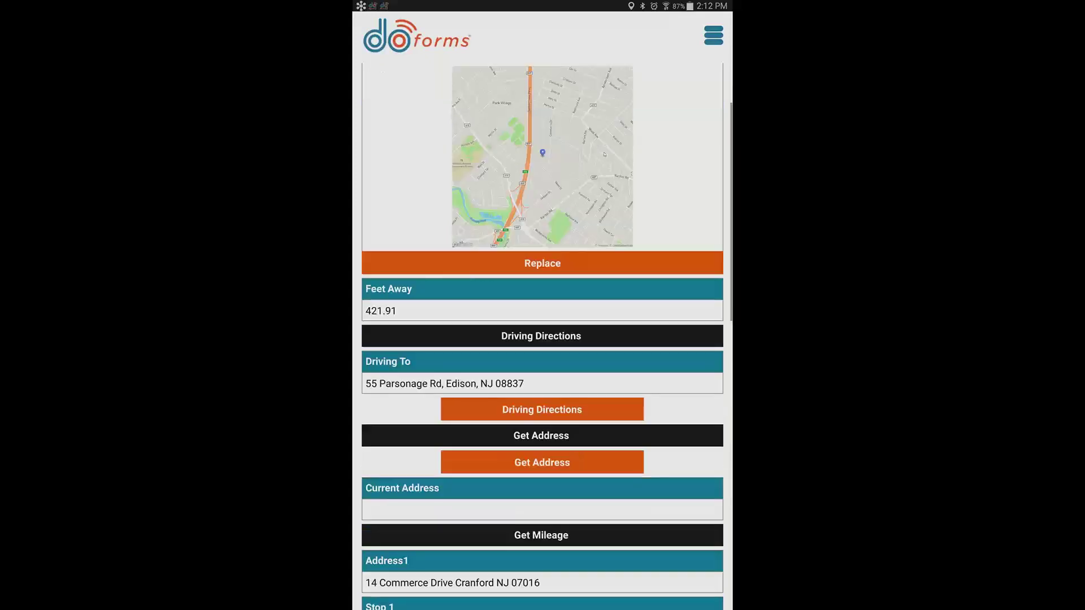
scroll(604, 154, down, 1)
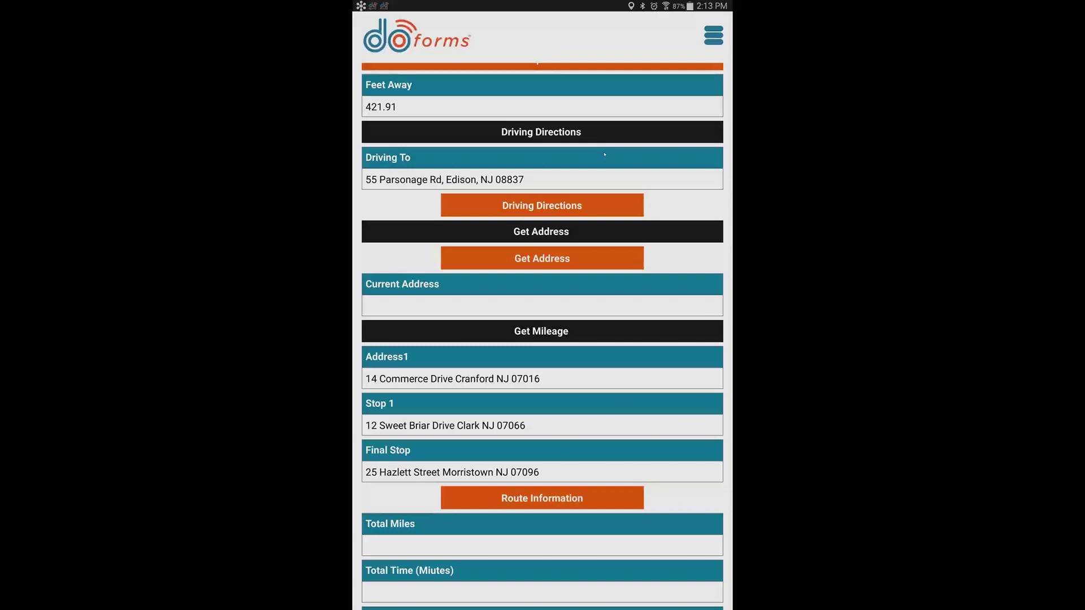
click(542, 205)
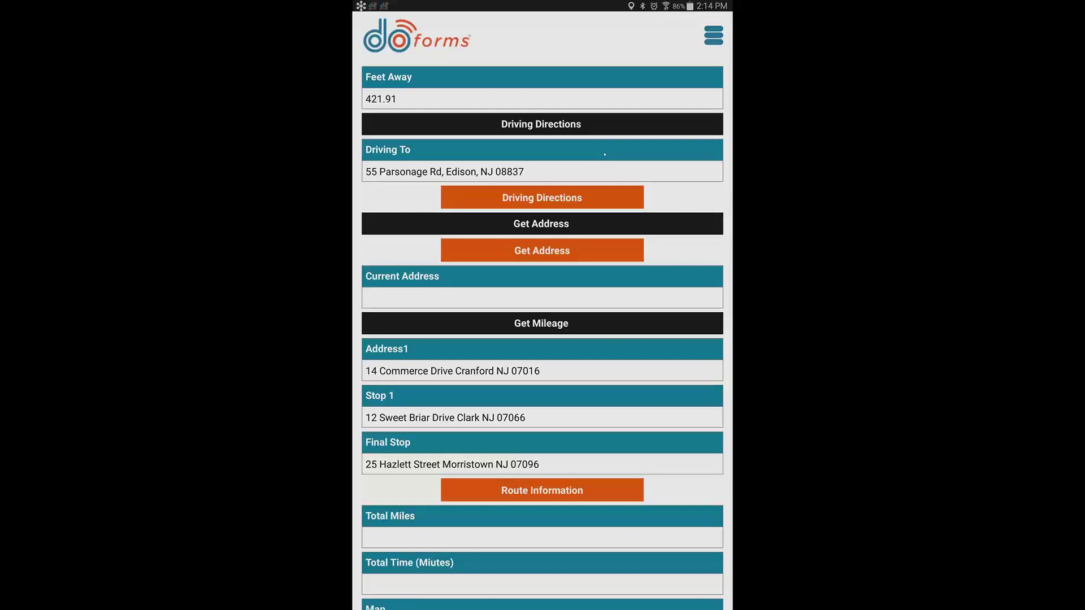
scroll(605, 153, down, 2)
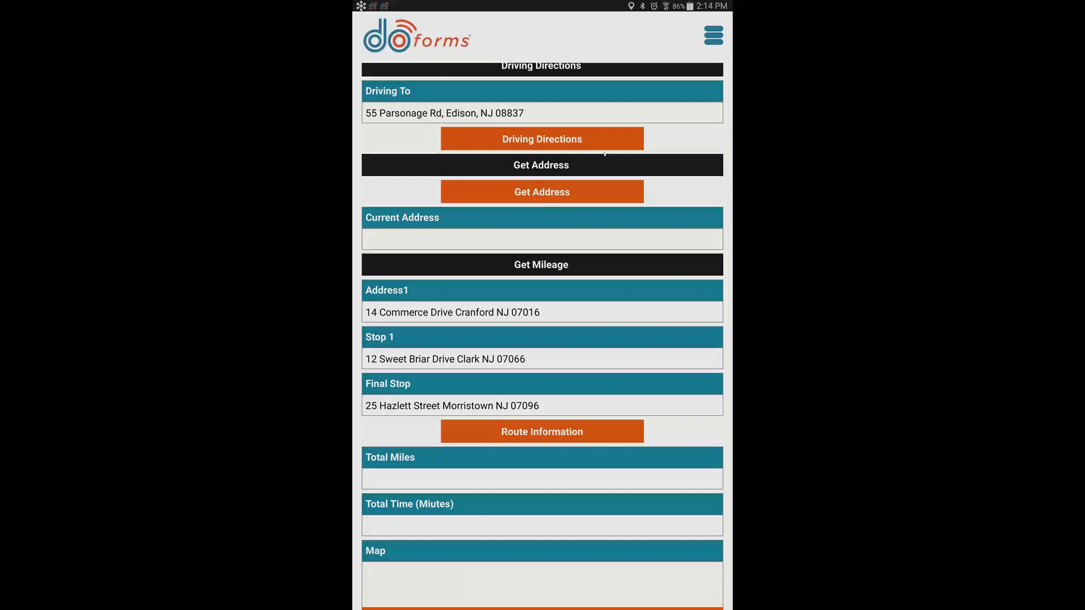
scroll(604, 154, up, 7)
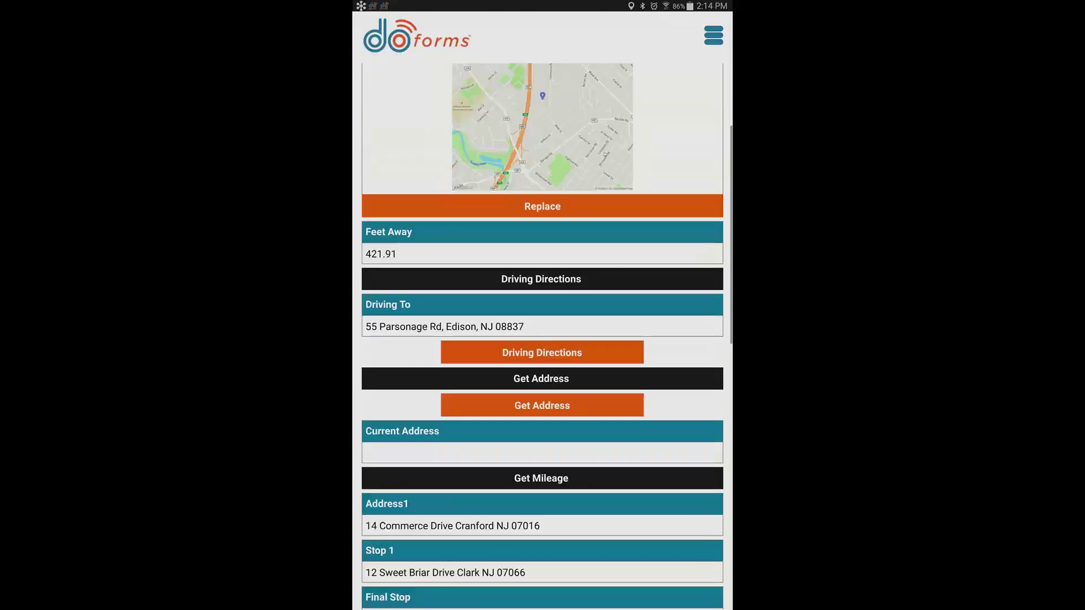
scroll(604, 154, up, 3)
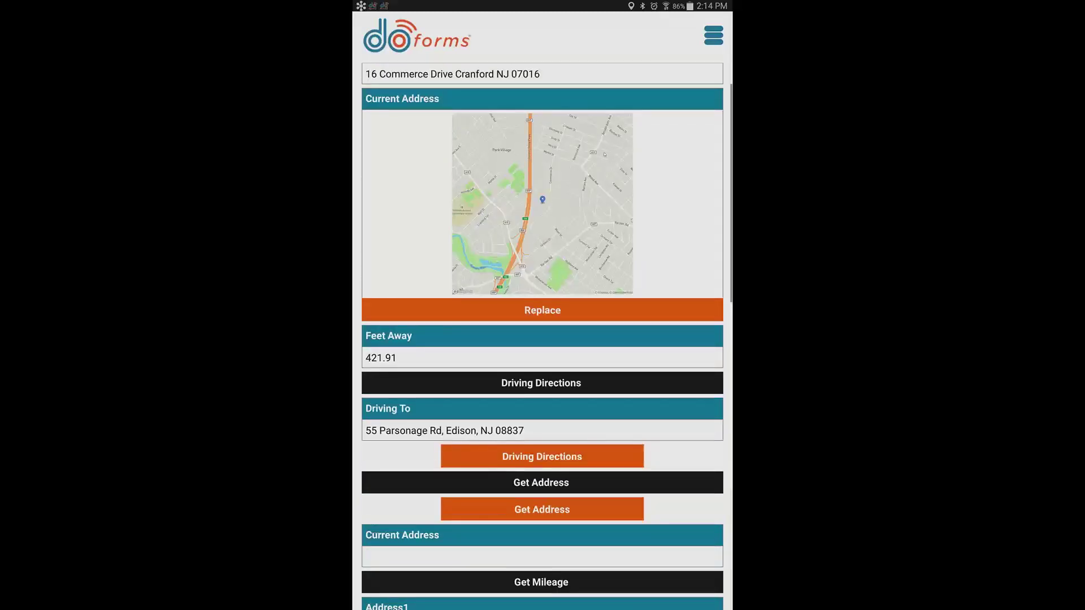
scroll(605, 154, up, 1)
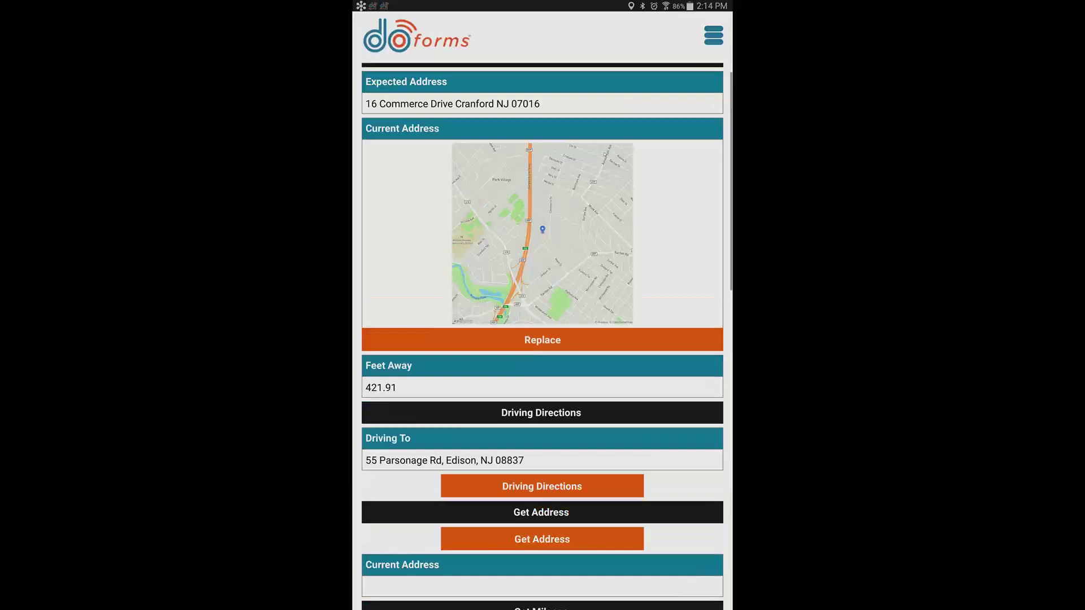
scroll(604, 154, down, 8)
scroll(605, 154, up, 1)
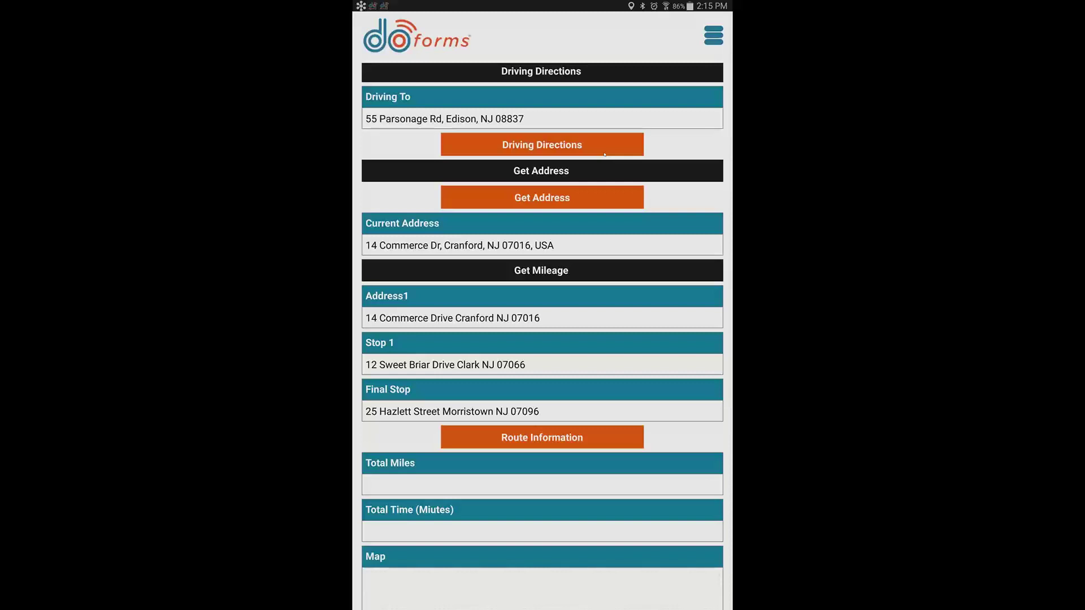
scroll(604, 155, down, 1)
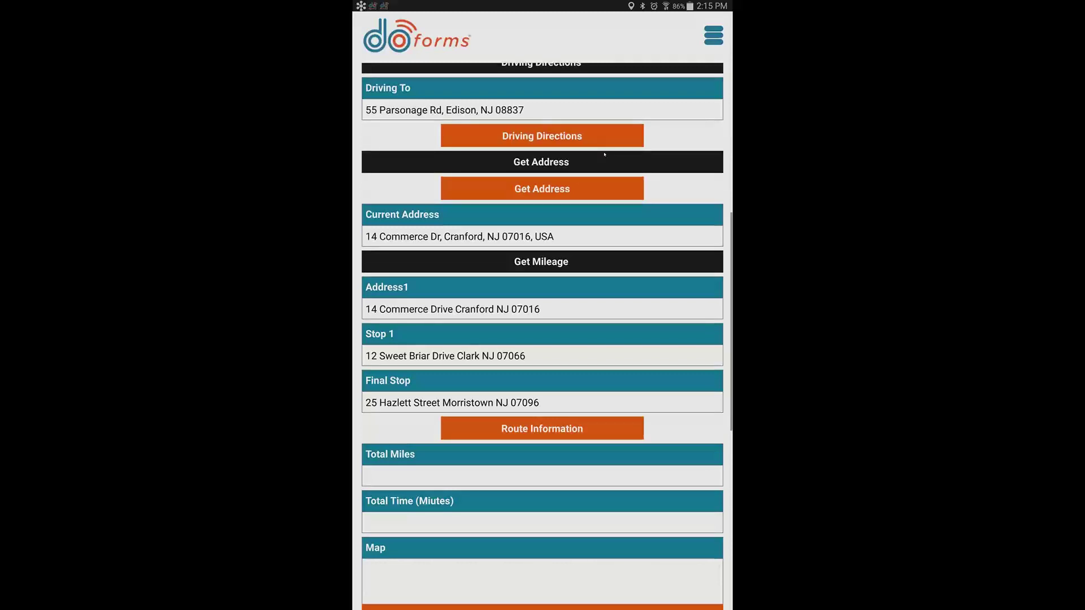
scroll(604, 155, down, 3)
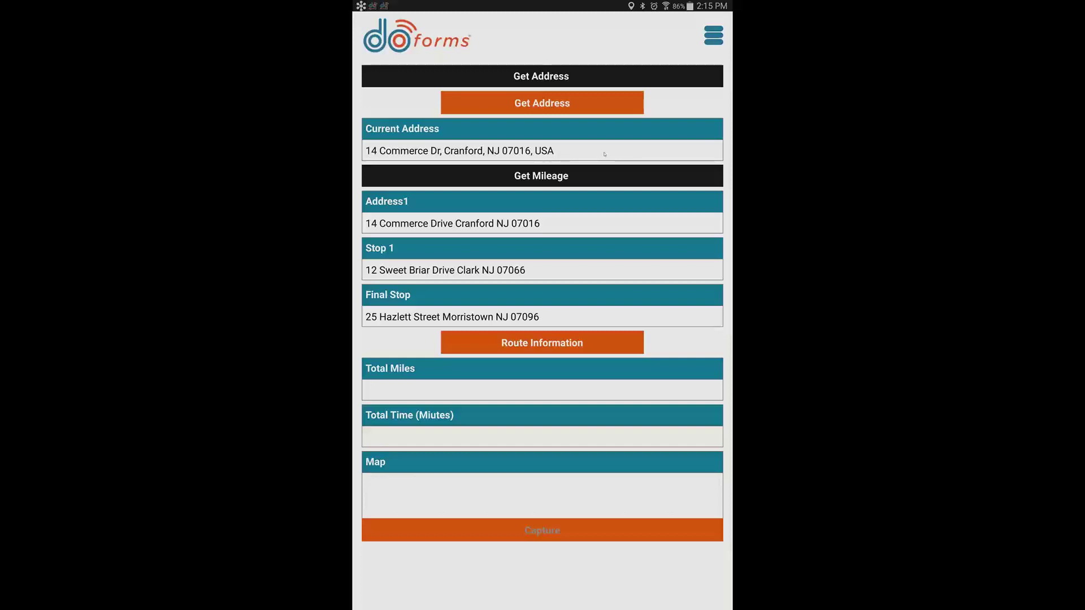
Calculate the three-stop route's Route Information: 30.3 total miles and 0:45 total time
click(542, 343)
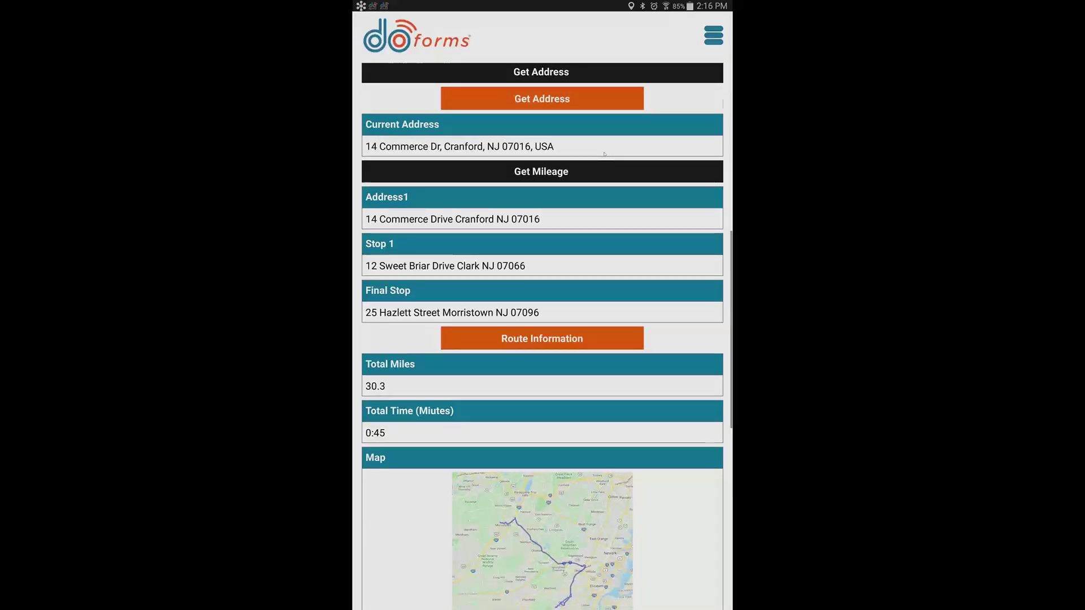
scroll(605, 154, down, 4)
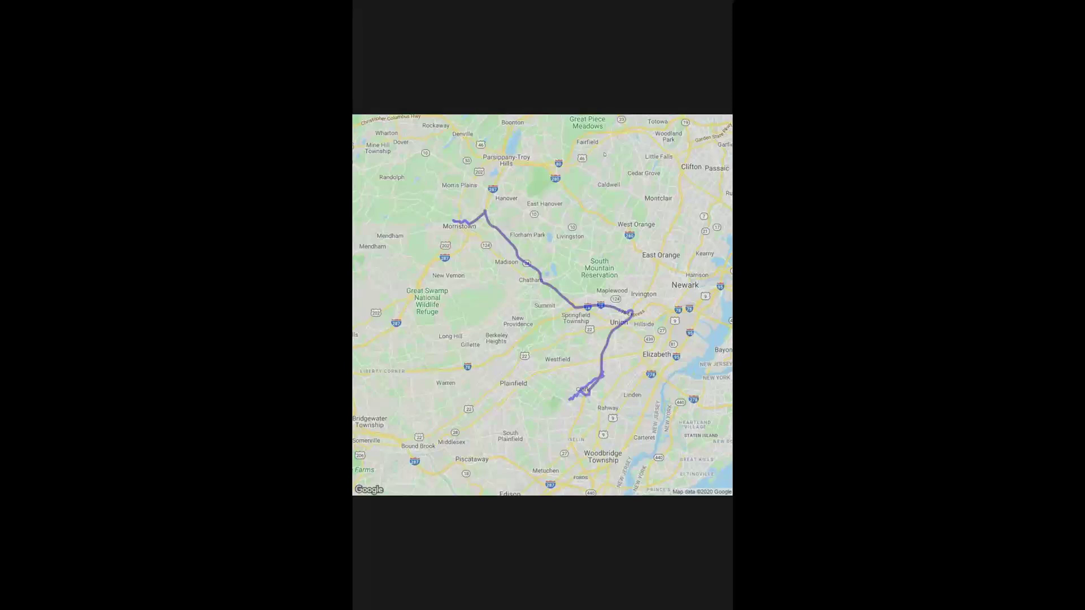
Close the full-screen route map and scroll back to the Distance From Expected Address section
click(604, 153)
scroll(604, 154, down, 2)
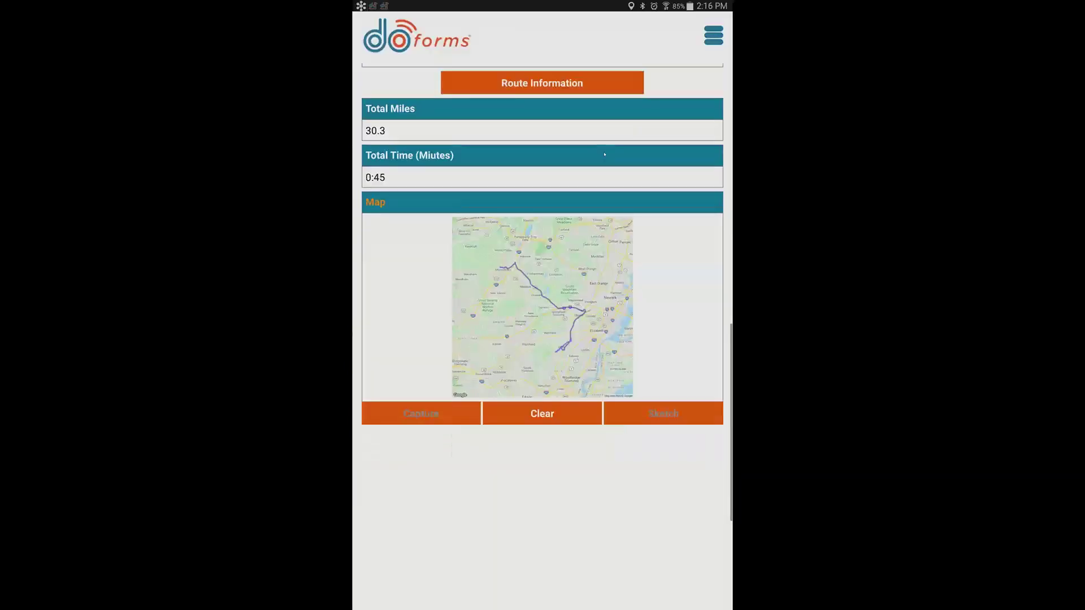
scroll(604, 154, up, 2)
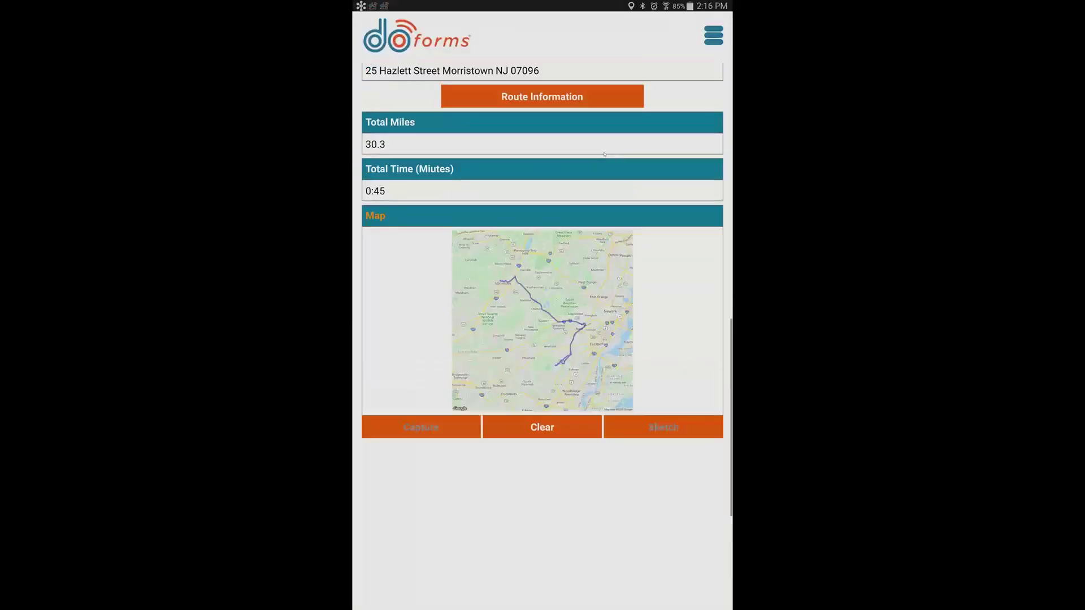
scroll(604, 154, up, 3)
scroll(604, 154, up, 1)
scroll(604, 153, down, 1)
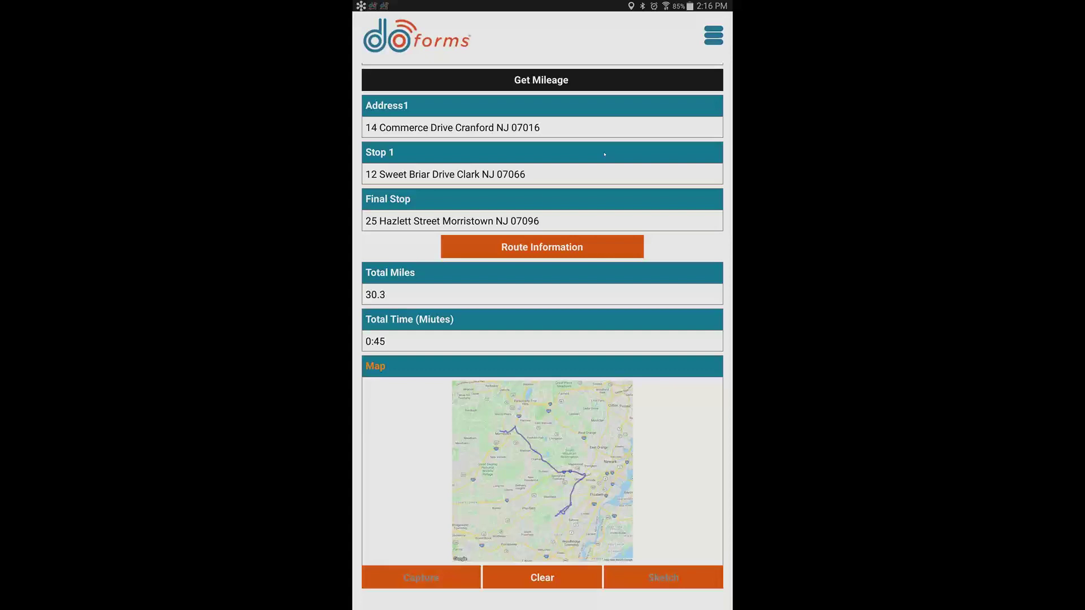
scroll(604, 154, down, 1)
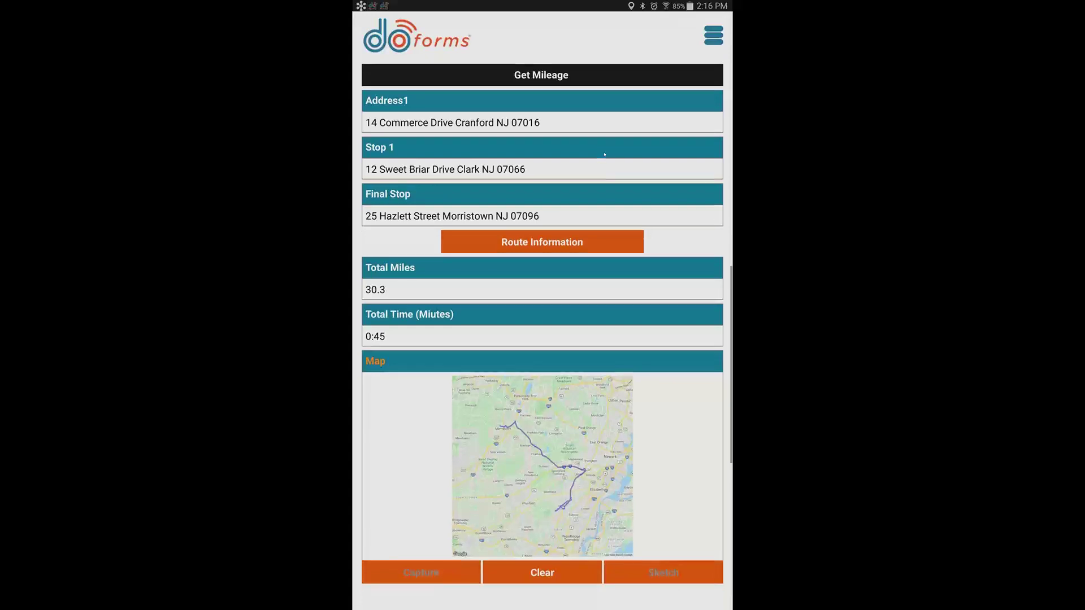
scroll(604, 154, down, 2)
scroll(604, 154, up, 1)
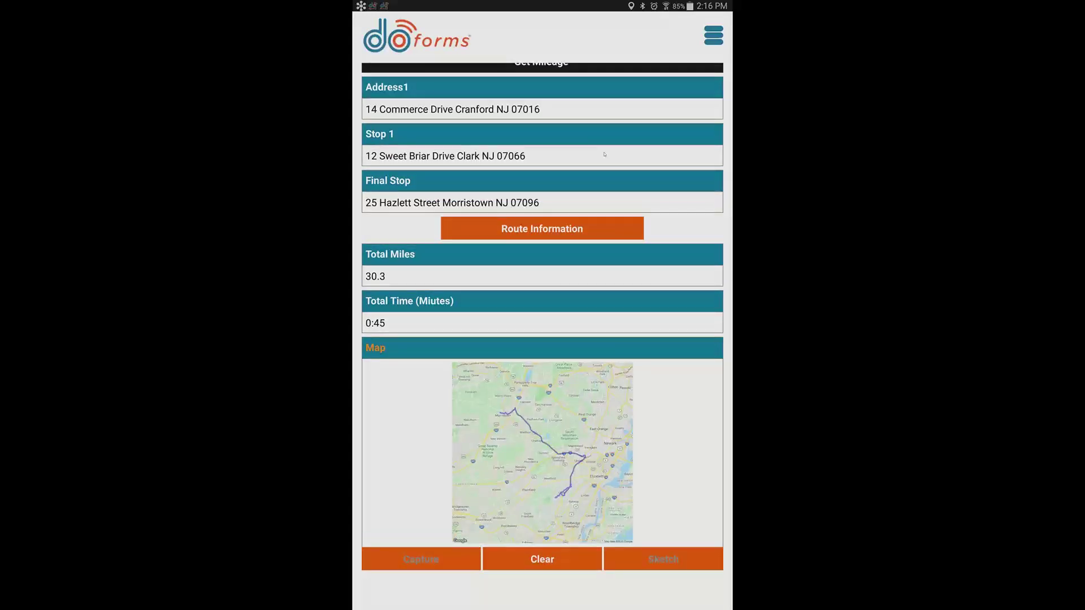
scroll(604, 154, up, 1)
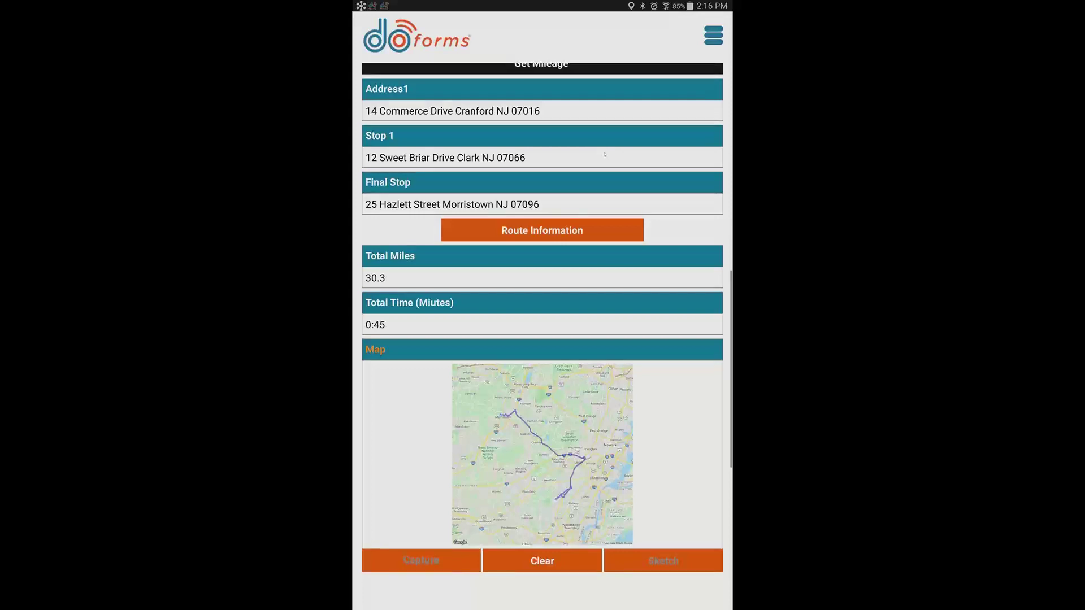
scroll(604, 154, up, 3)
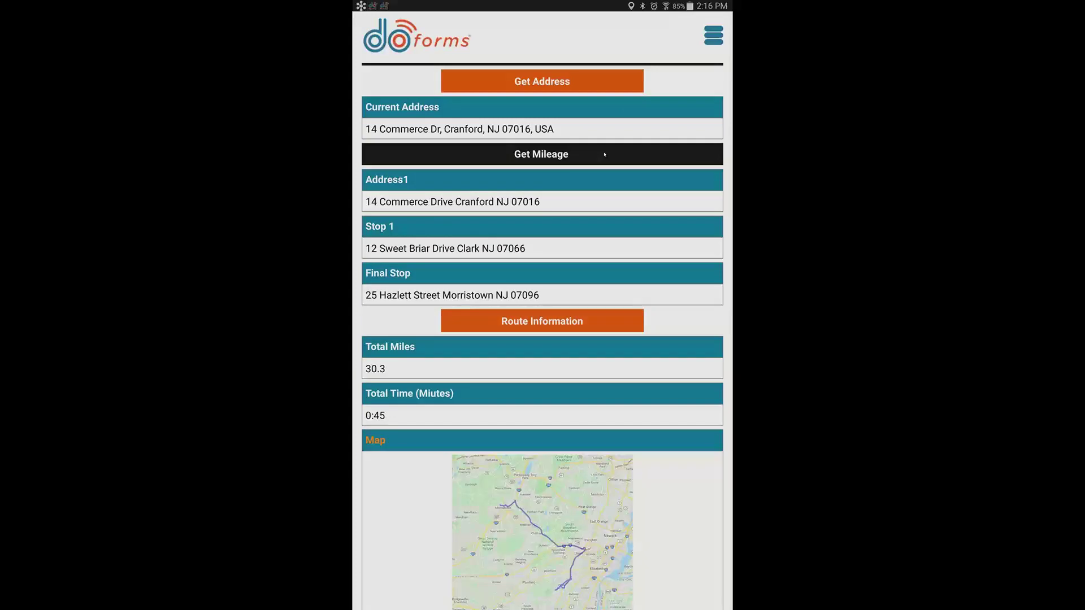
scroll(604, 153, down, 1)
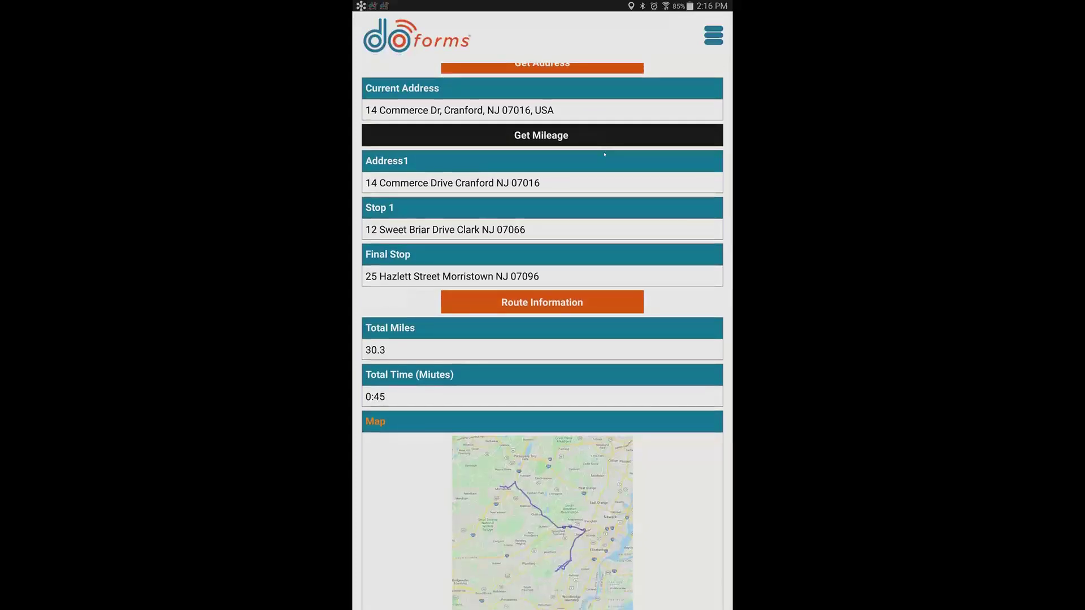
scroll(604, 154, down, 1)
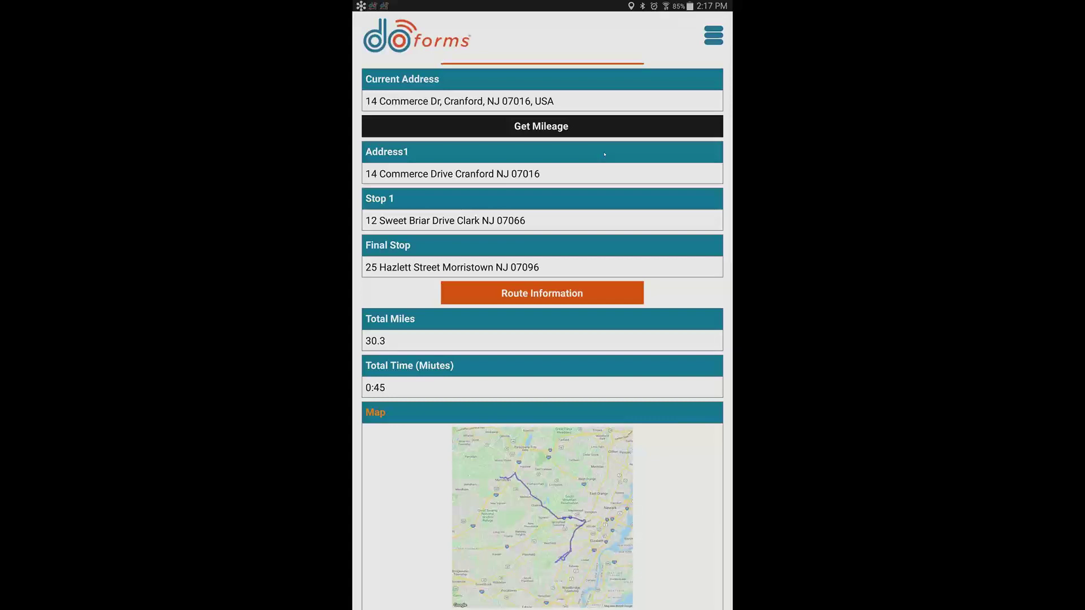
scroll(604, 154, up, 2)
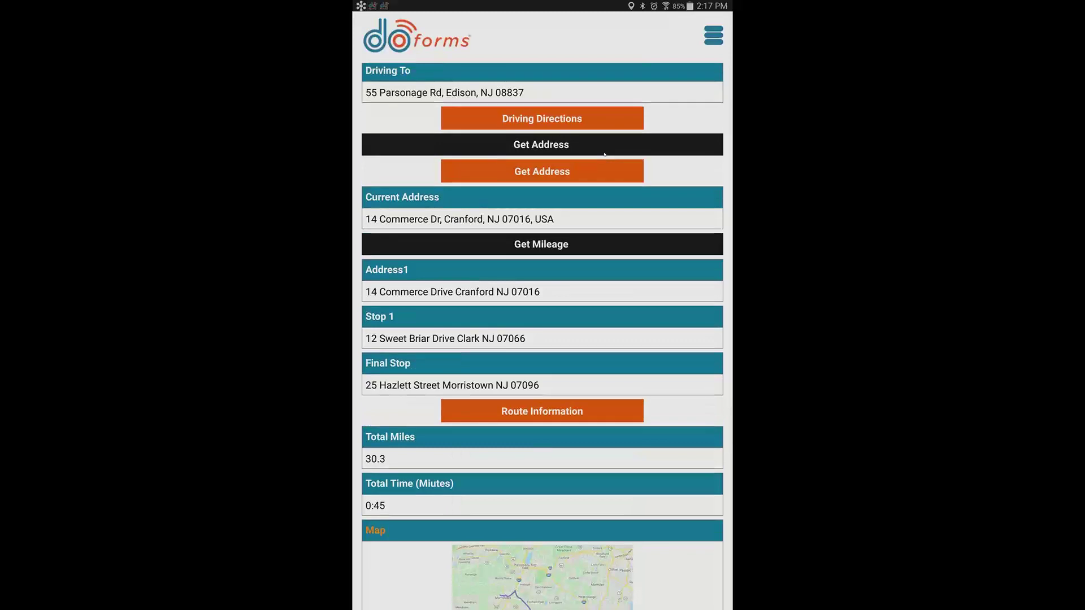
scroll(605, 154, up, 2)
scroll(604, 154, up, 2)
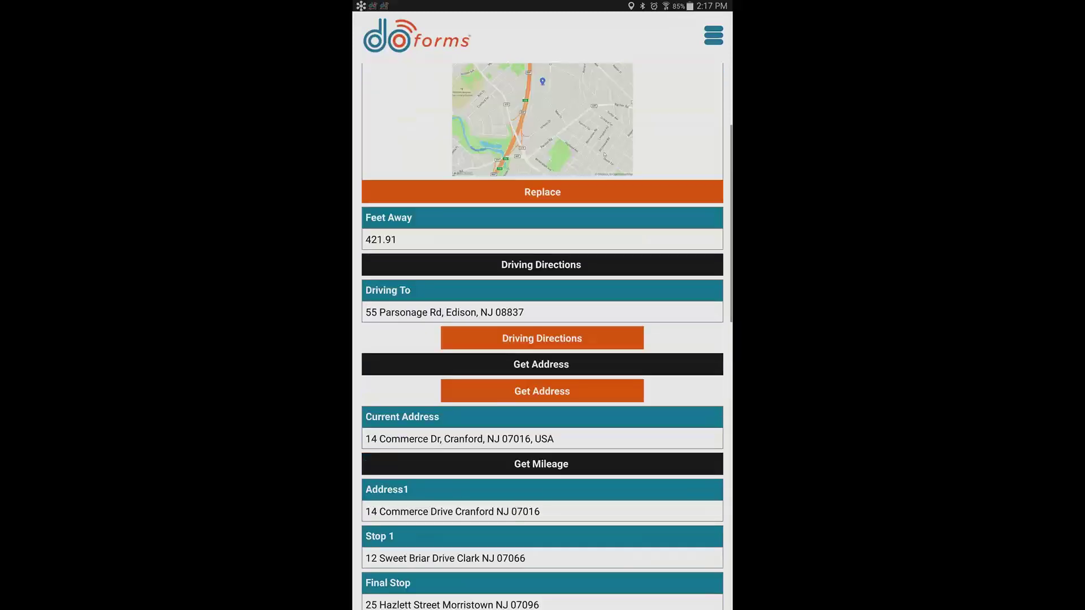
scroll(605, 154, up, 3)
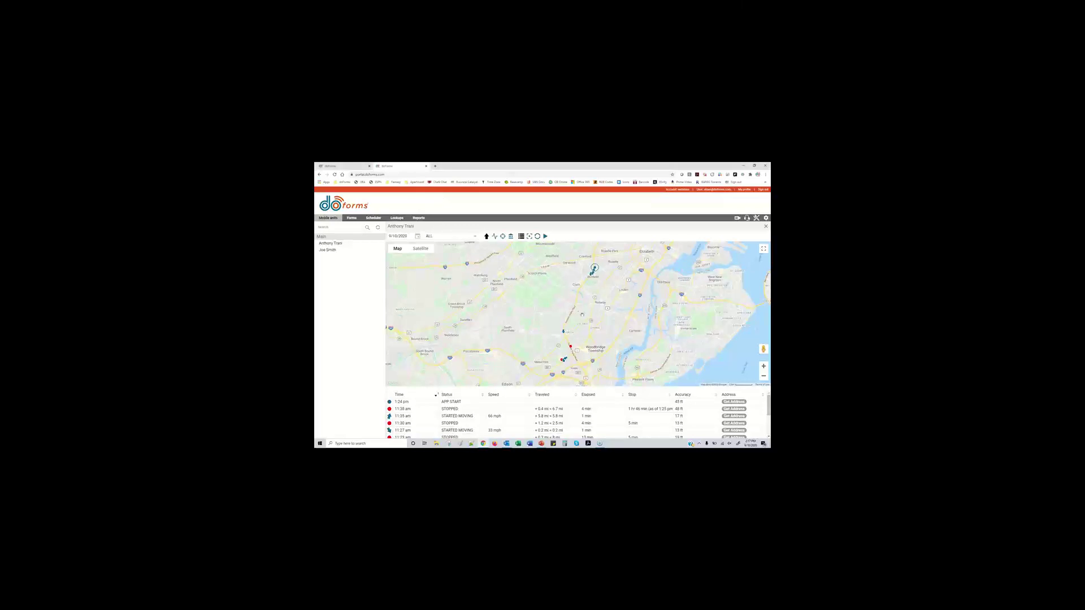
Pan the tracked unit's route map slightly in the Mobile Units view
drag(592, 315, 590, 314)
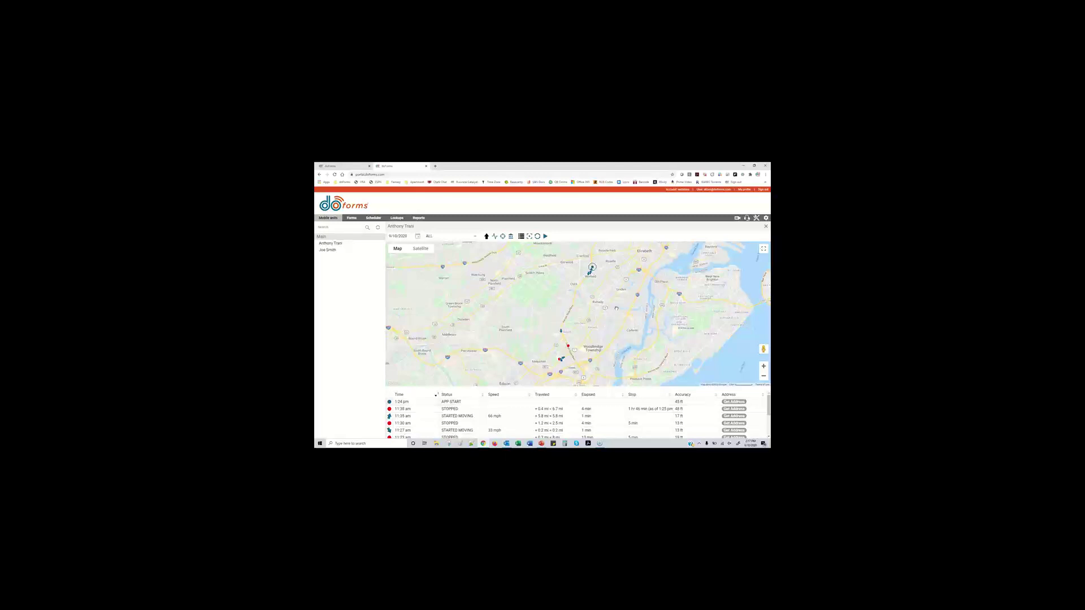
View the track in satellite imagery, inspect a stop marker, then fit all points on the road map
scroll(593, 279, up, 1)
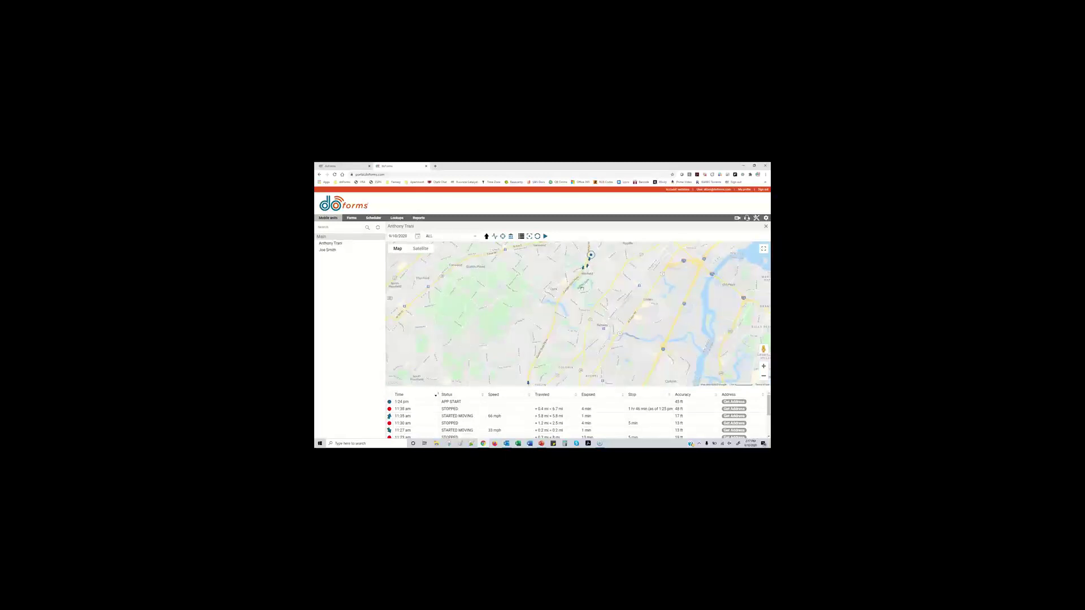
click(421, 249)
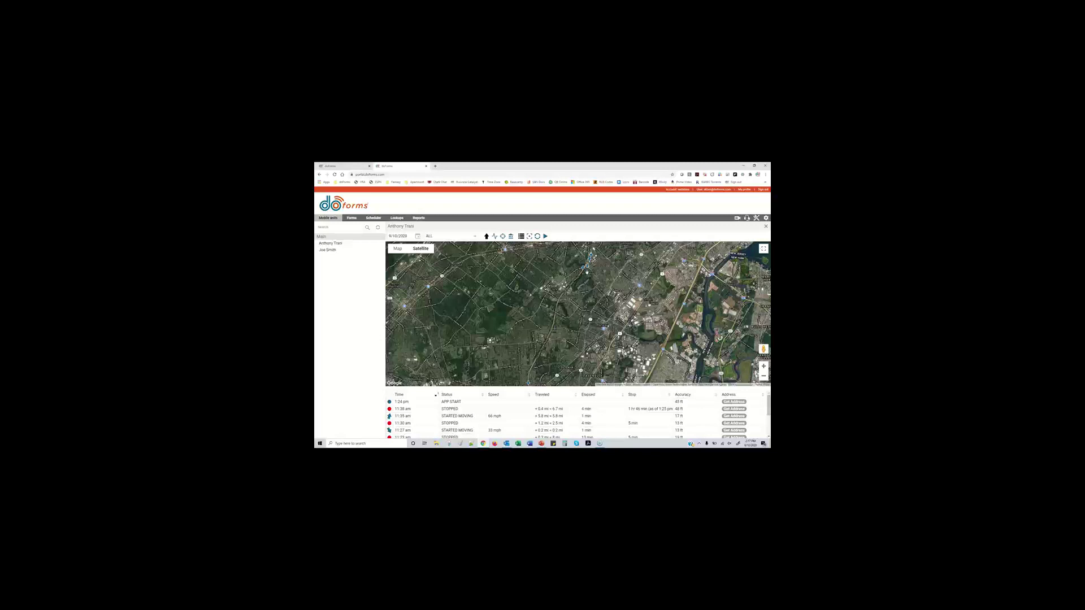
scroll(588, 272, up, 2)
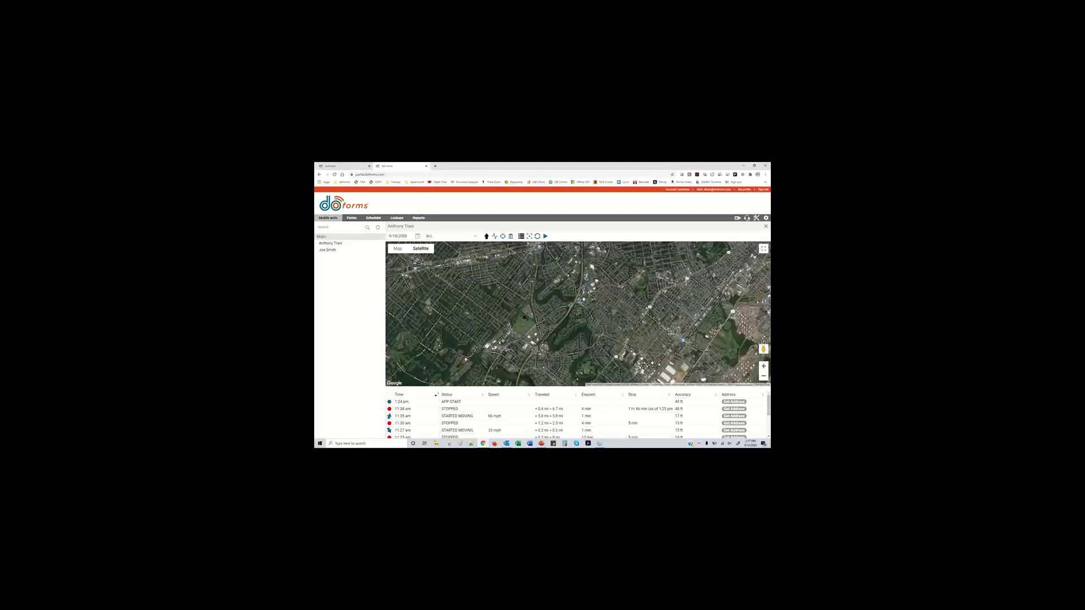
scroll(582, 303, up, 3)
scroll(593, 308, up, 3)
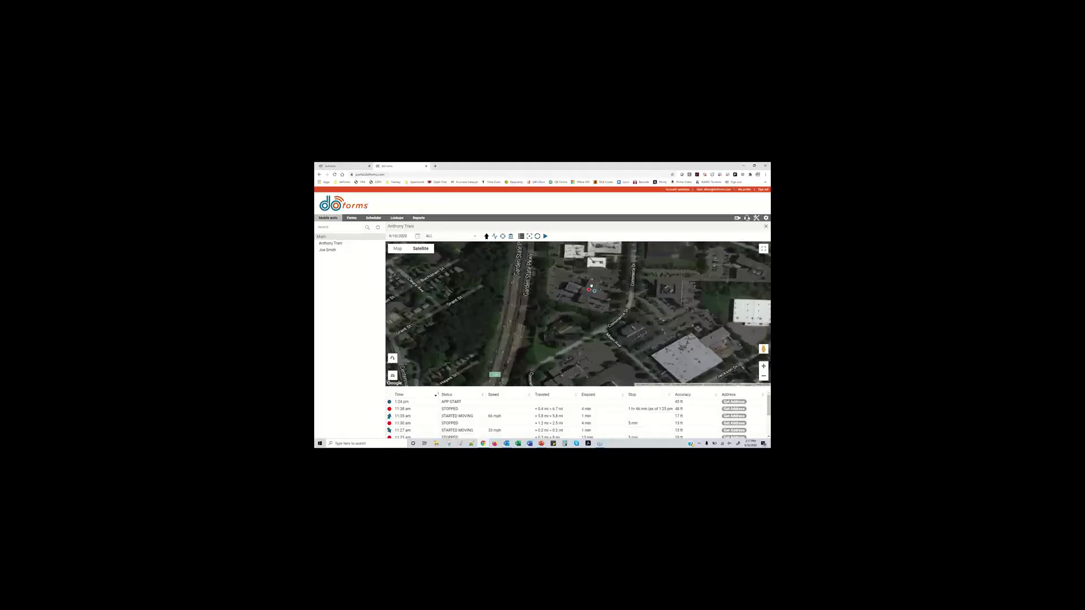
click(590, 291)
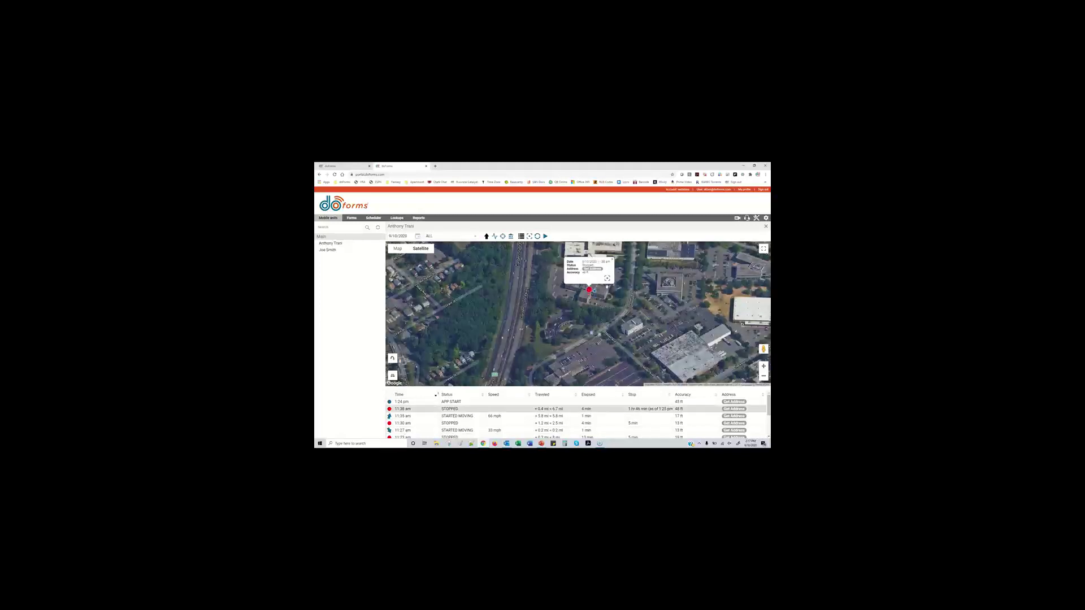
scroll(590, 291, up, 2)
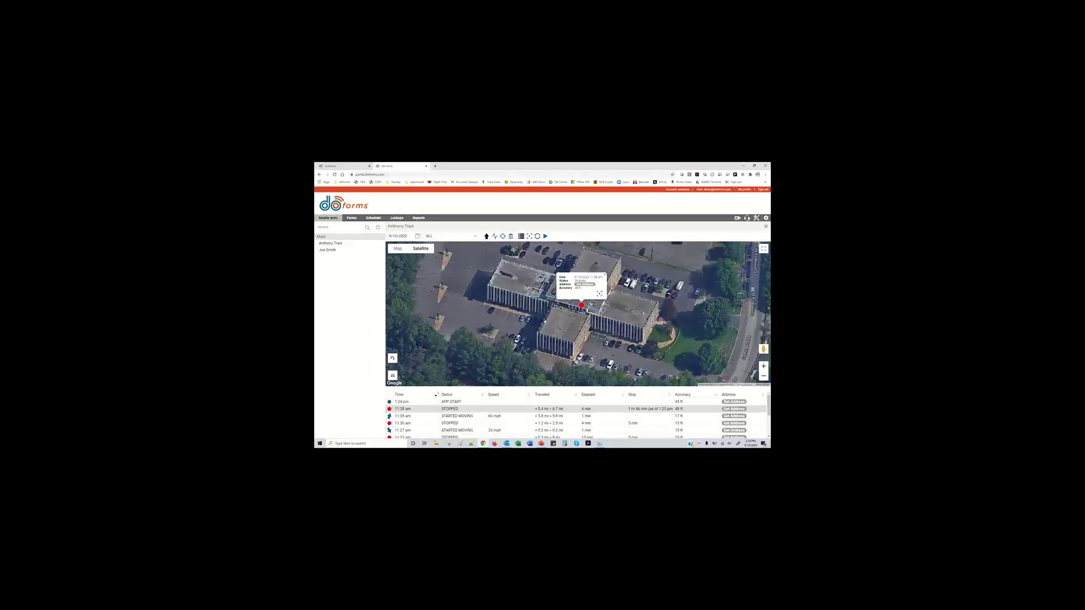
click(530, 236)
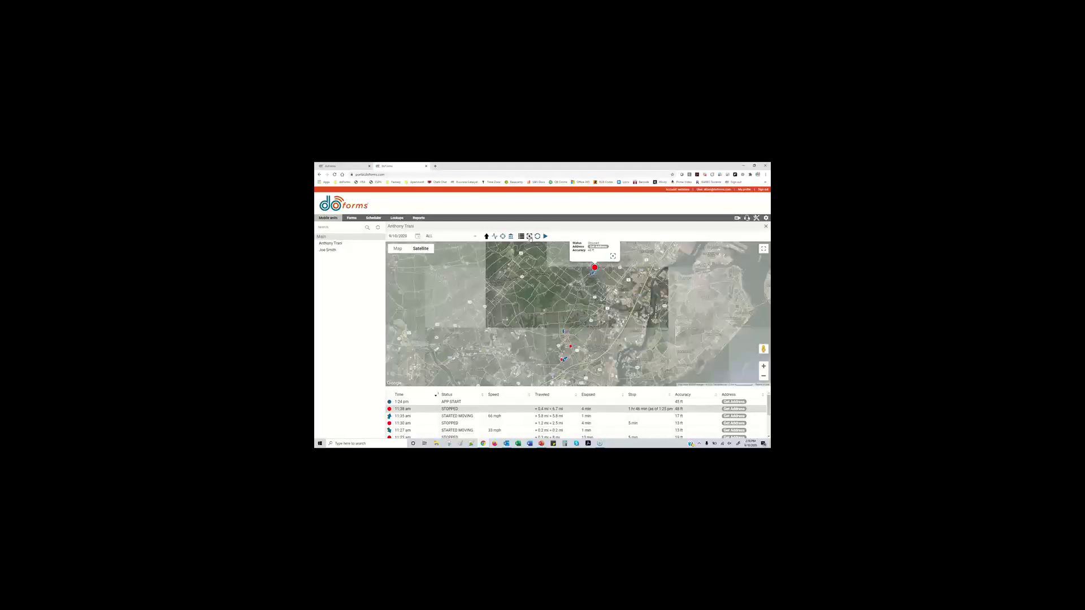
click(398, 248)
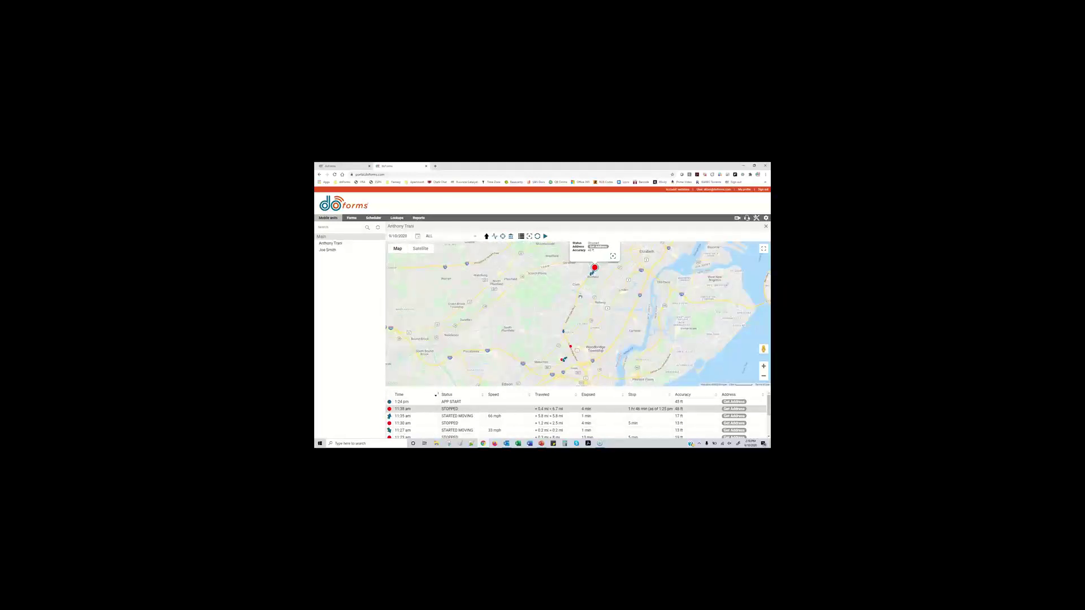
Play back the unit's route, then look up the 11:38 am stop's address and widen the Address column
scroll(575, 353, up, 1)
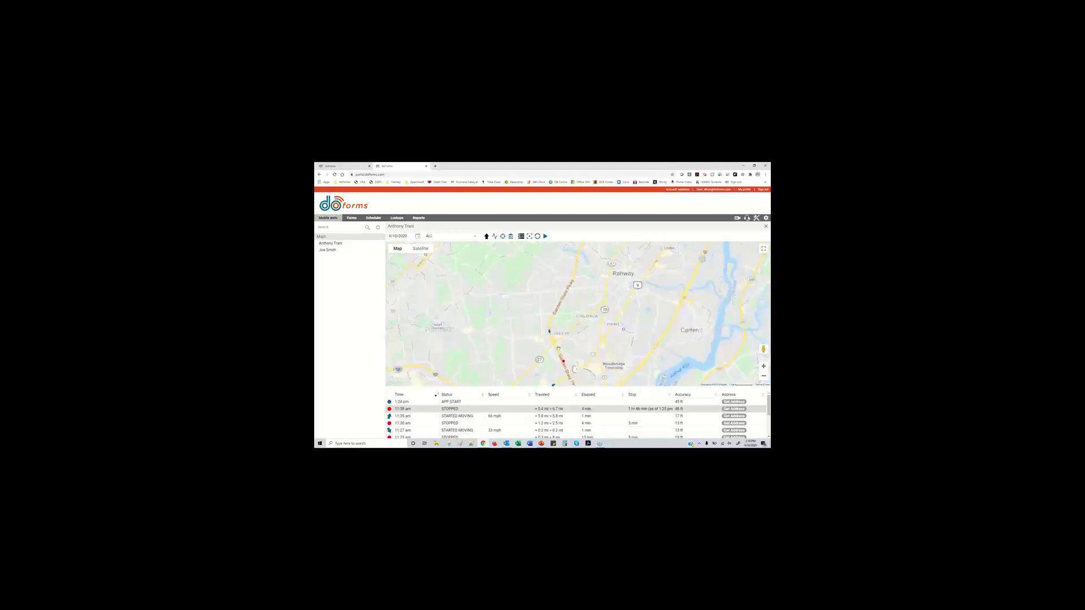
click(552, 310)
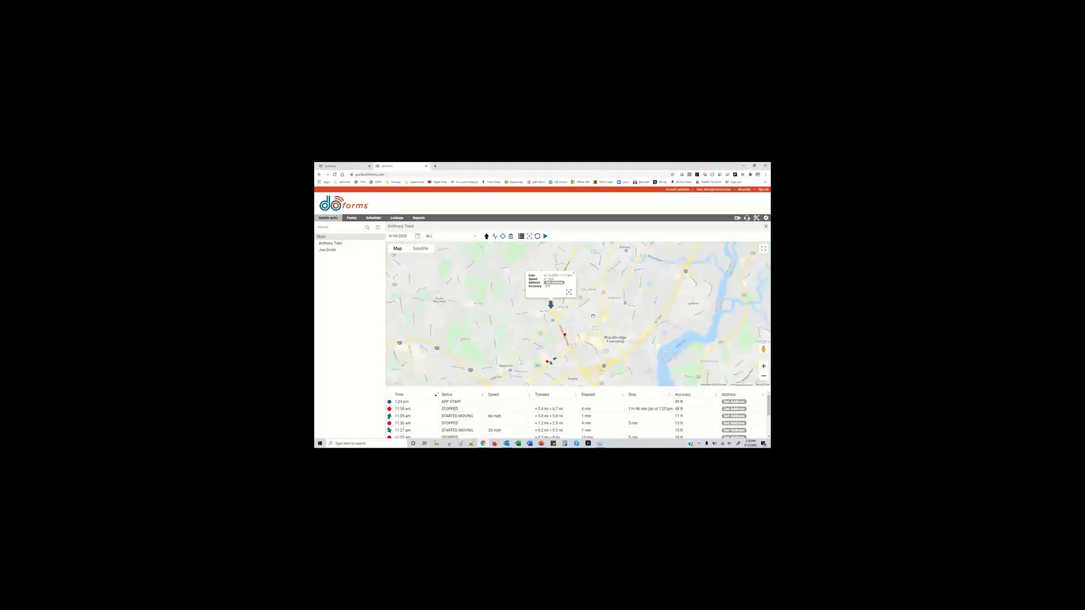
scroll(575, 314, down, 1)
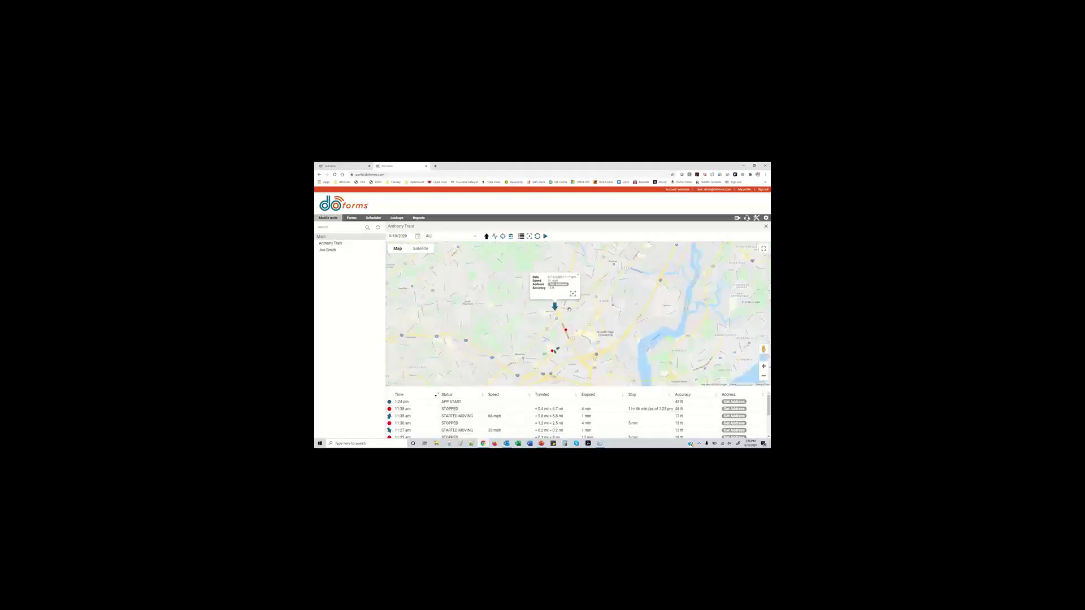
click(546, 236)
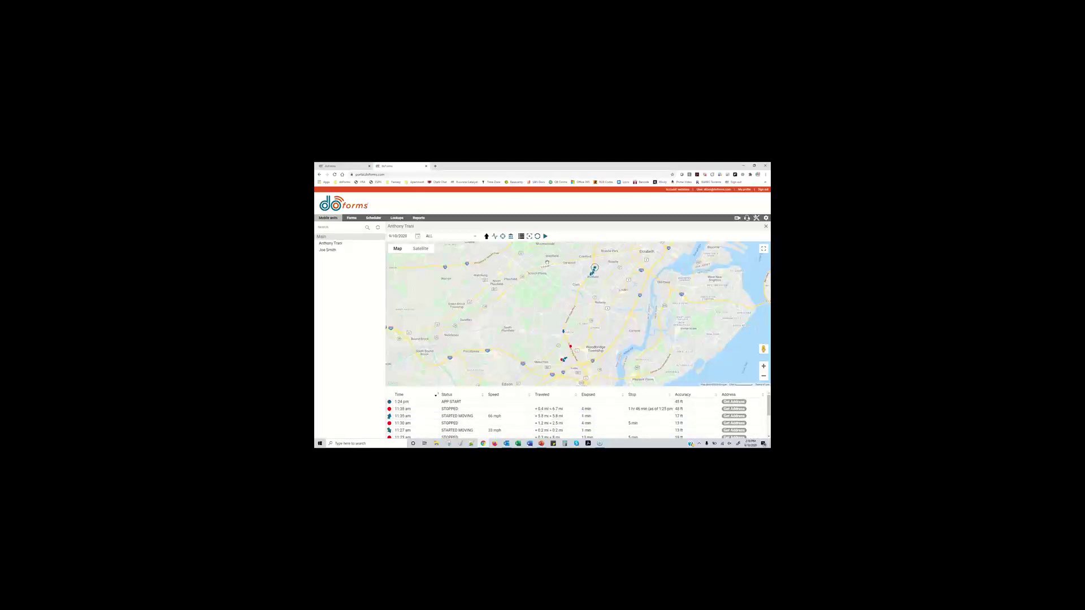
click(733, 410)
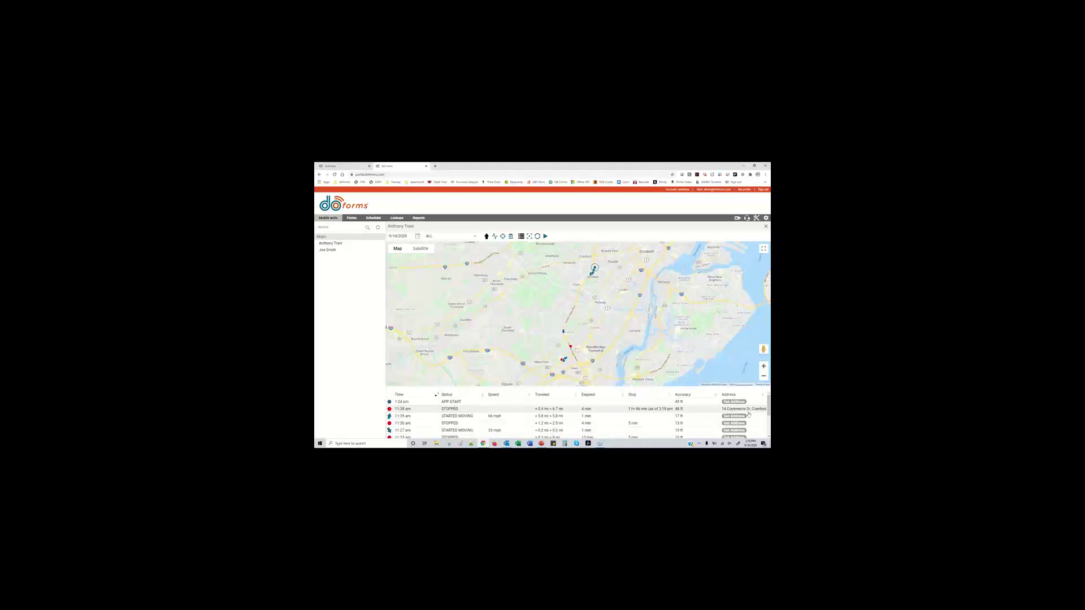
drag(718, 395, 657, 394)
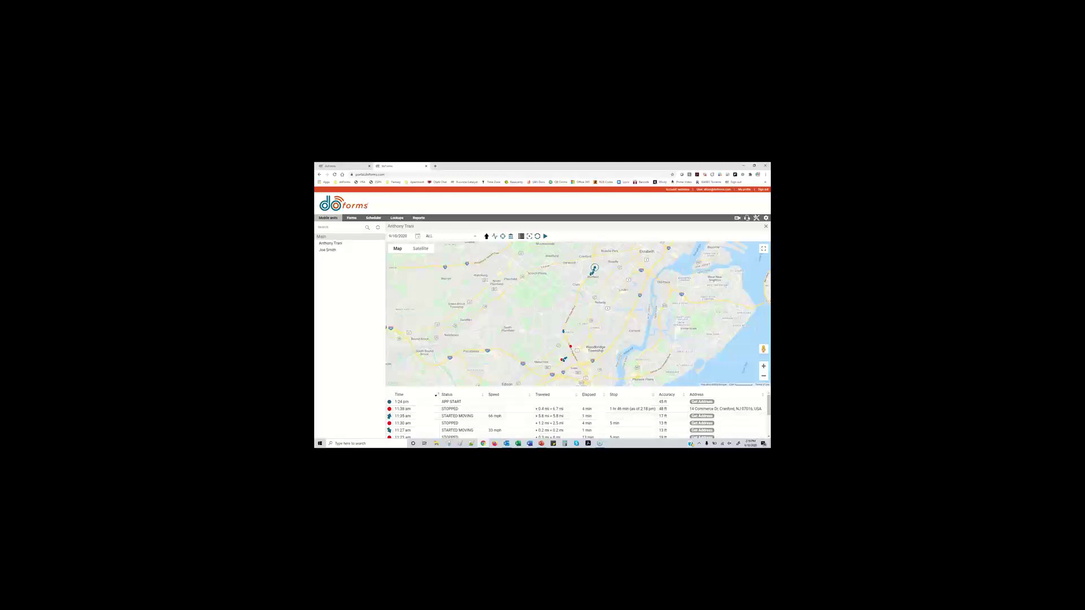
Enlarge the timeline, look up addresses for the 11:30, 11:20 and 11:10 am entries, then restore map height
scroll(732, 411, down, 5)
drag(621, 390, 617, 350)
scroll(593, 390, up, 1)
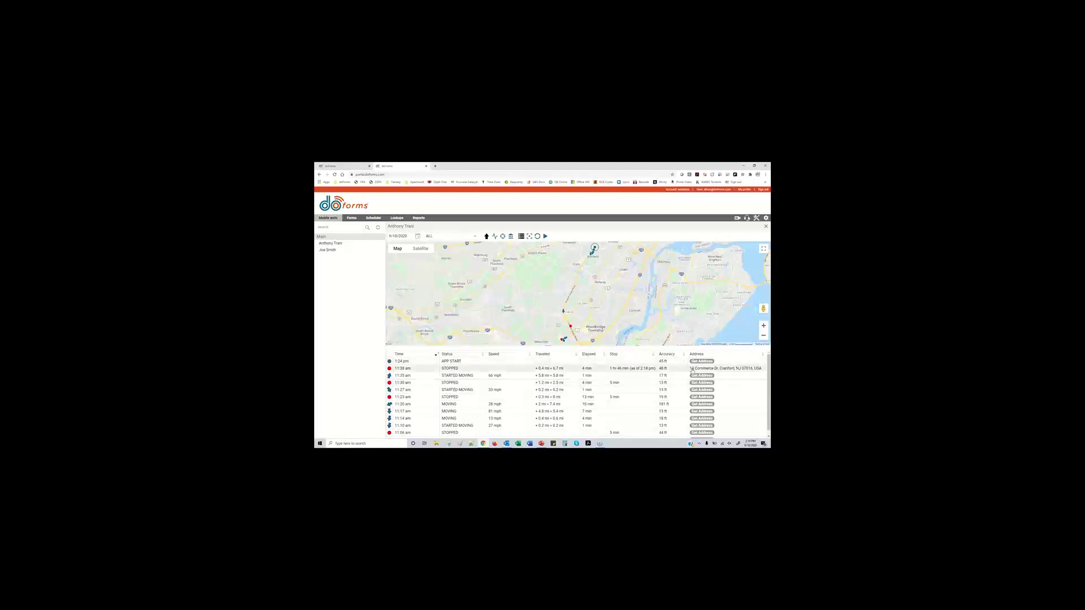
scroll(633, 416, down, 1)
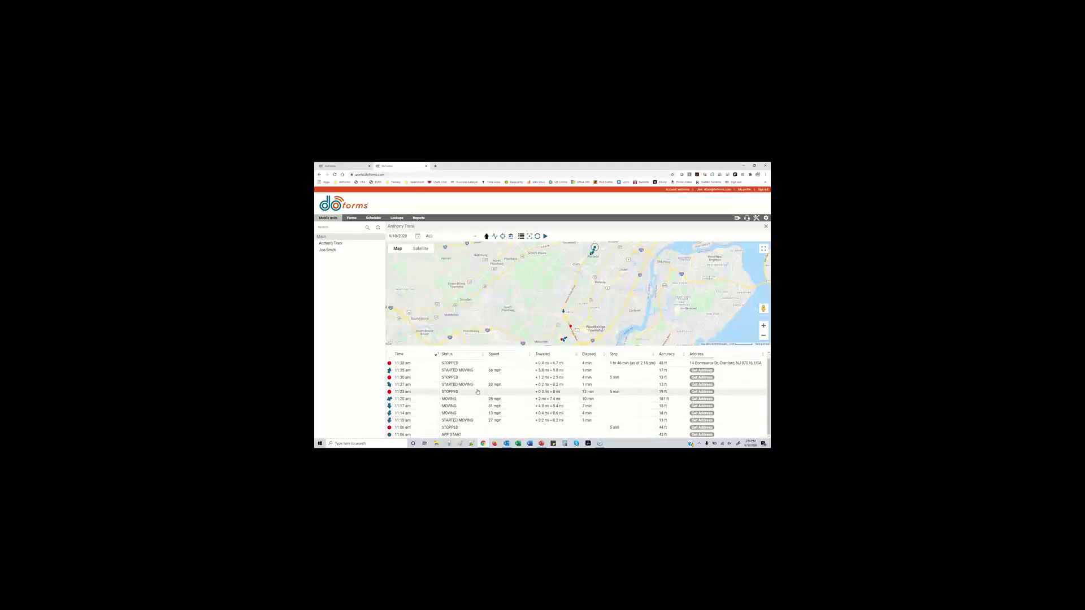
scroll(530, 387, up, 1)
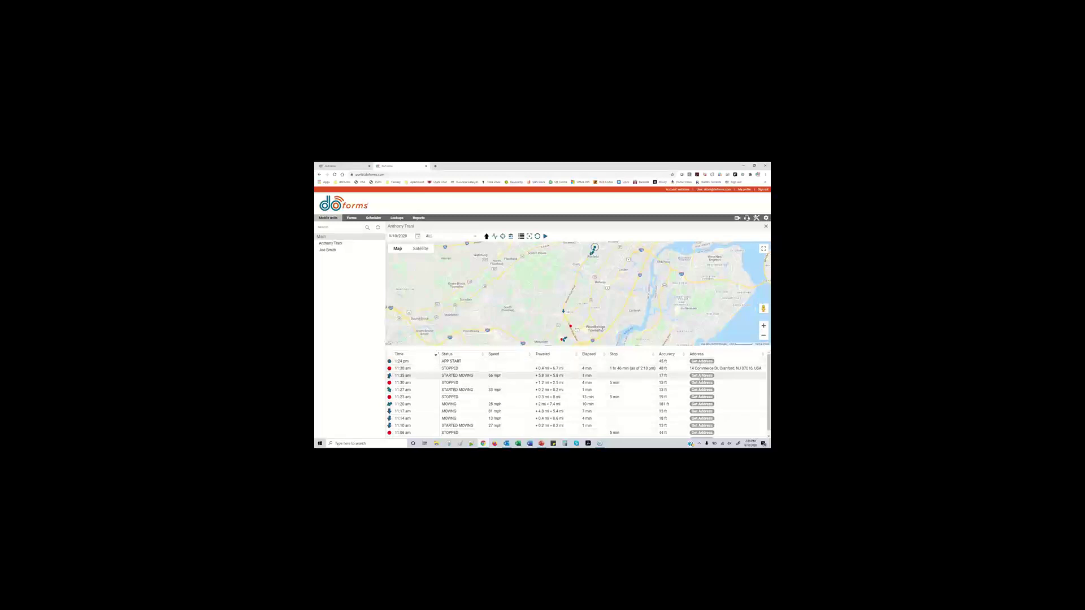
click(702, 383)
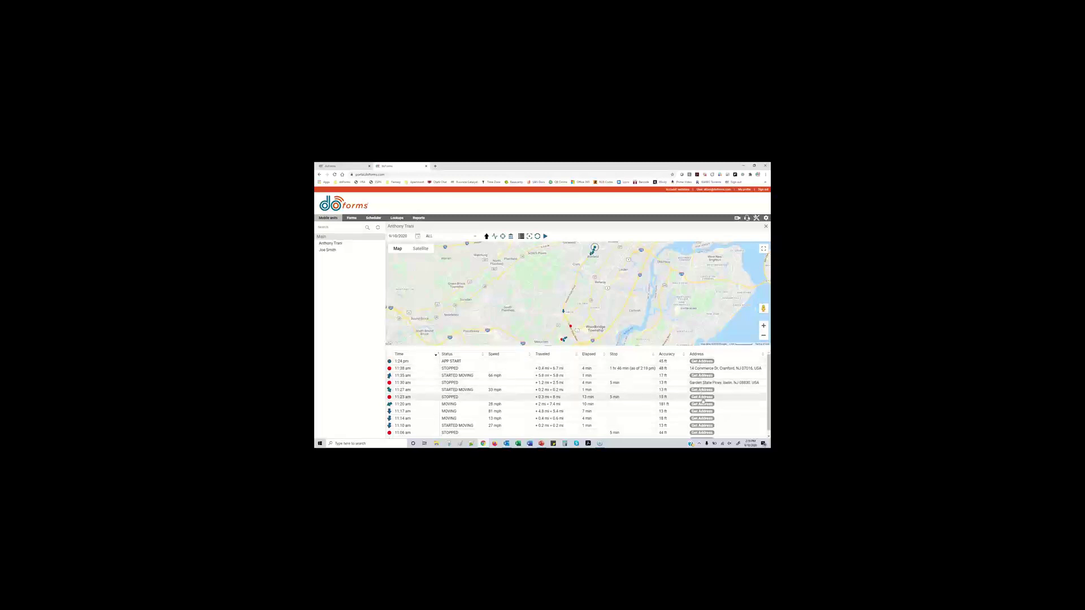
click(703, 404)
click(702, 425)
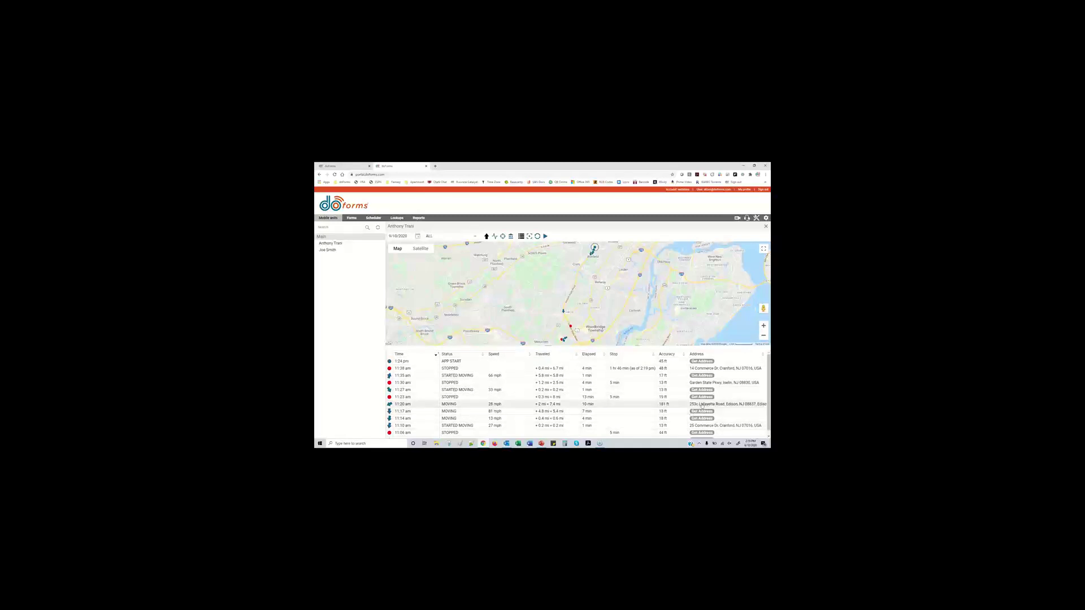
drag(541, 350, 542, 392)
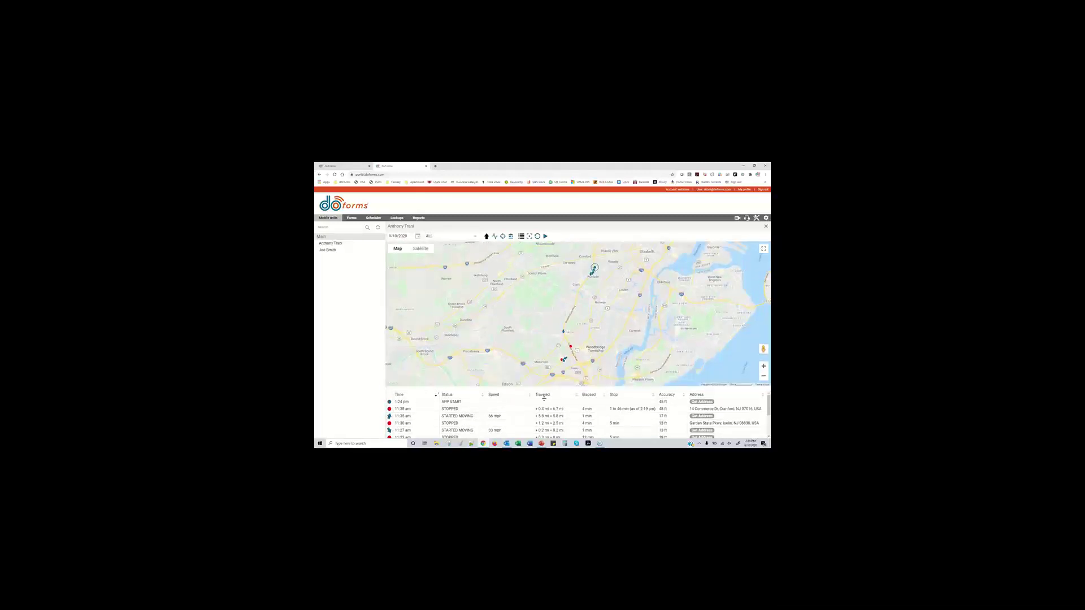
Show status events on the map and open the Completed Main Project / Invoice Example record
click(494, 237)
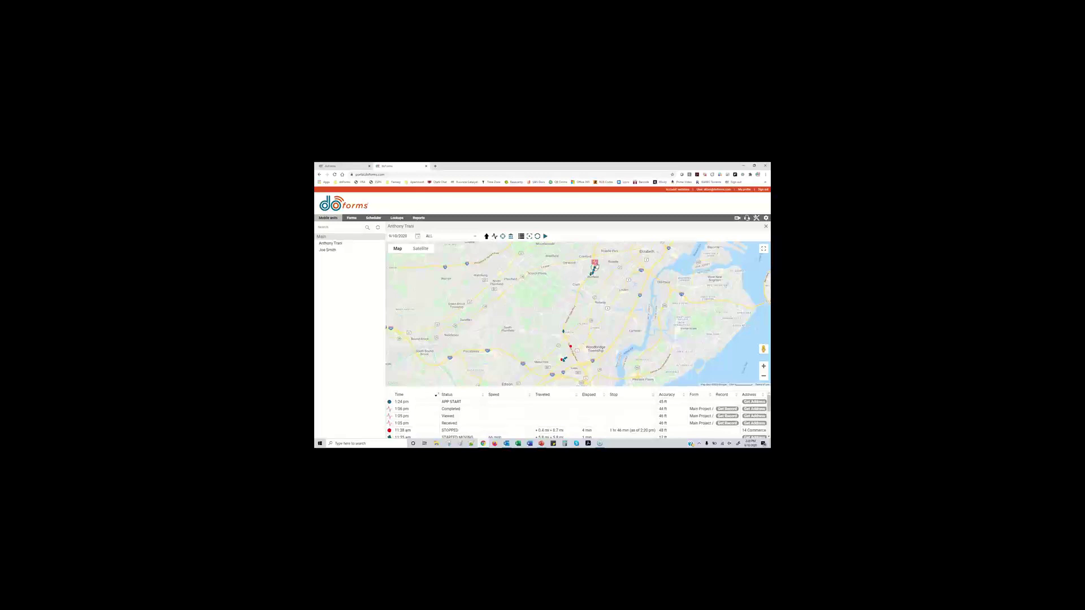
click(595, 264)
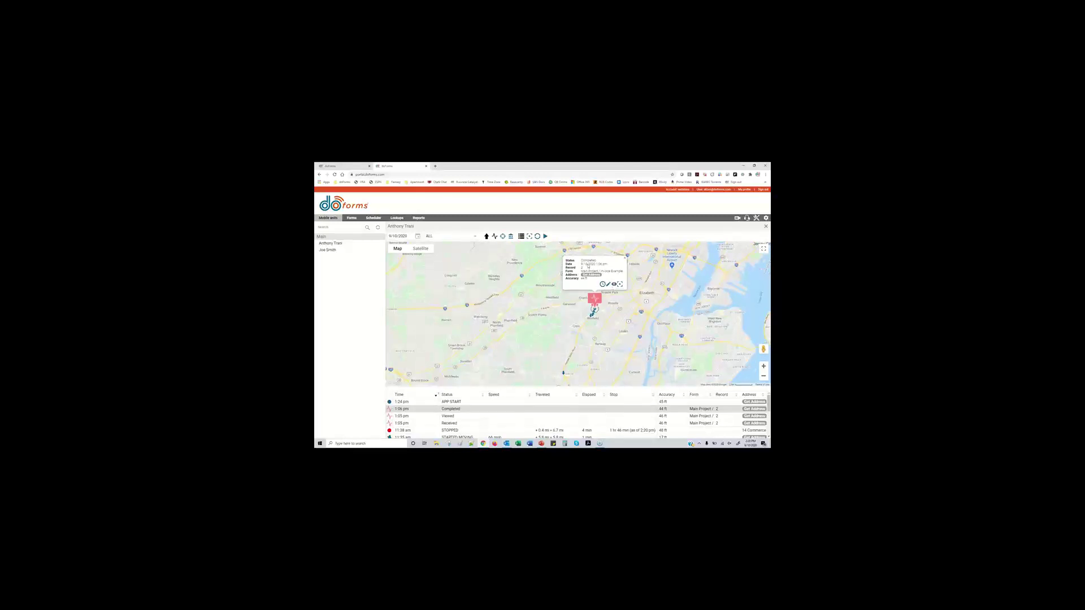
click(614, 284)
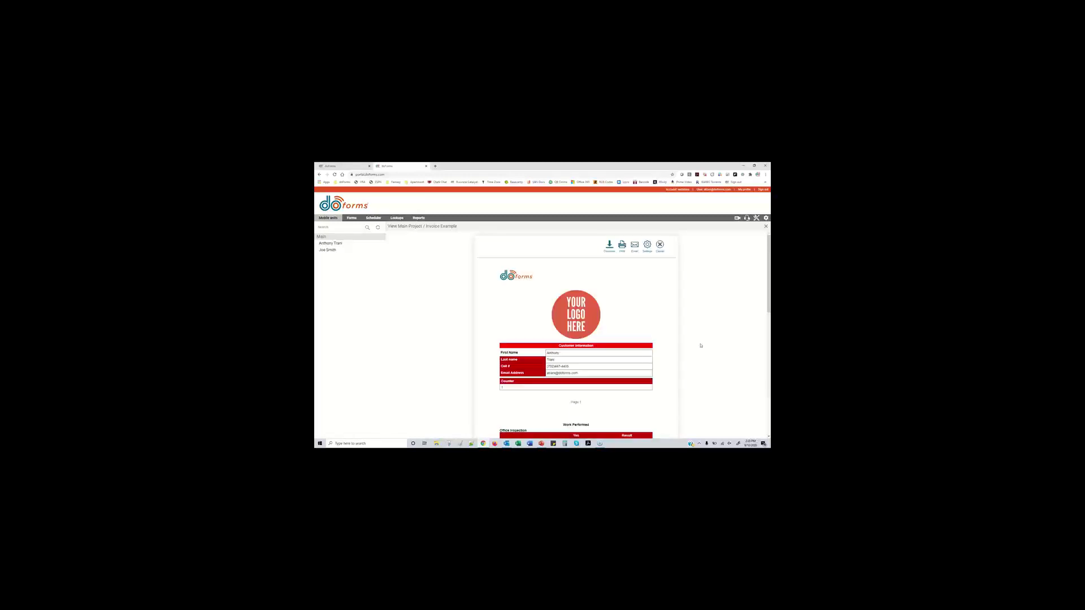
Scroll through the invoice record, then close it to return to the tracking map
scroll(660, 325, down, 8)
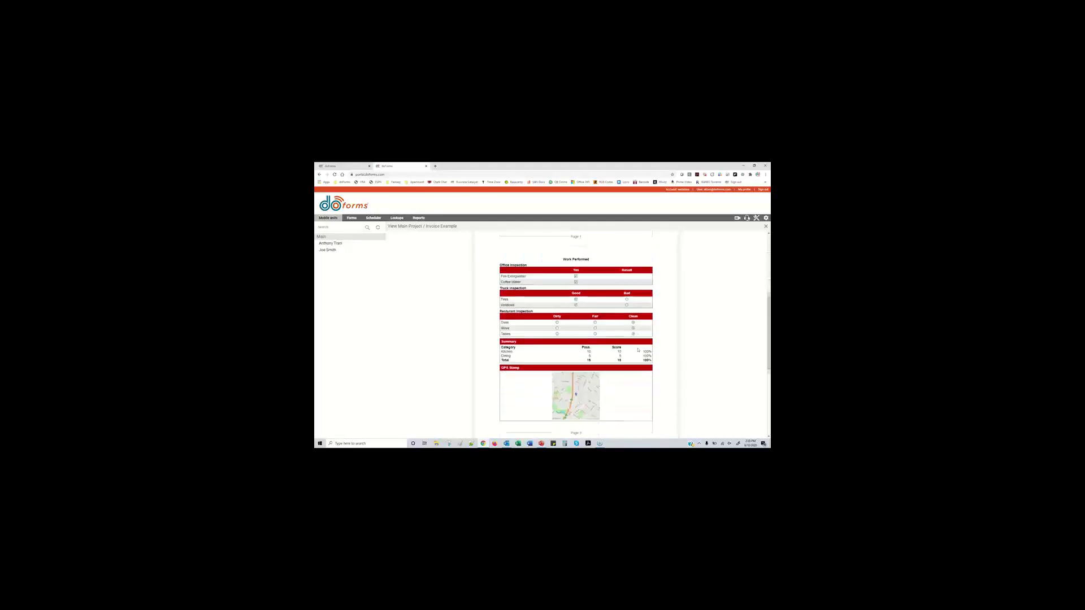
scroll(636, 354, down, 5)
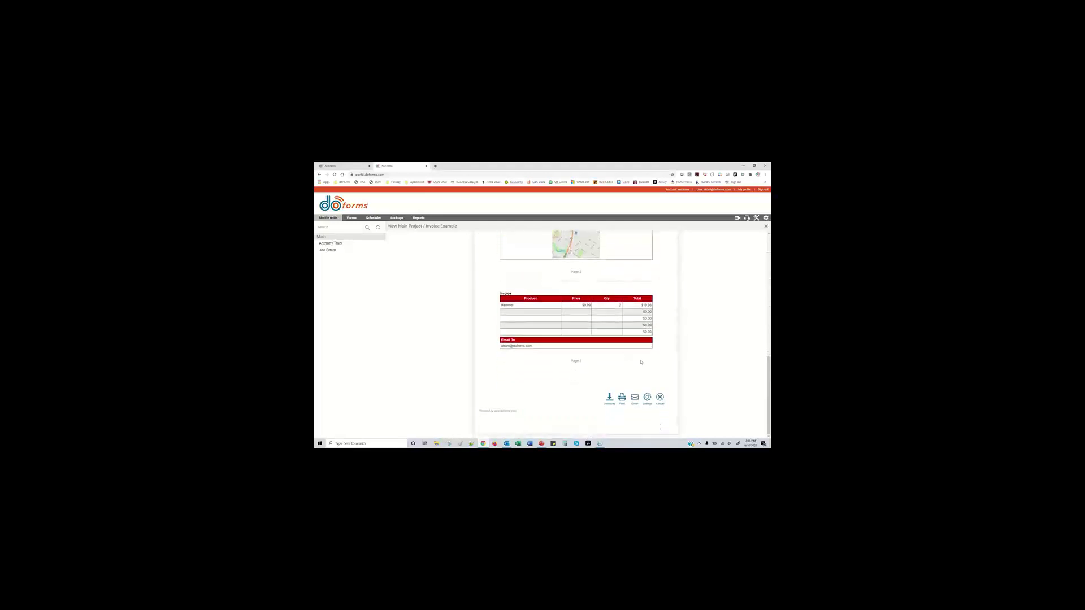
scroll(666, 361, up, 13)
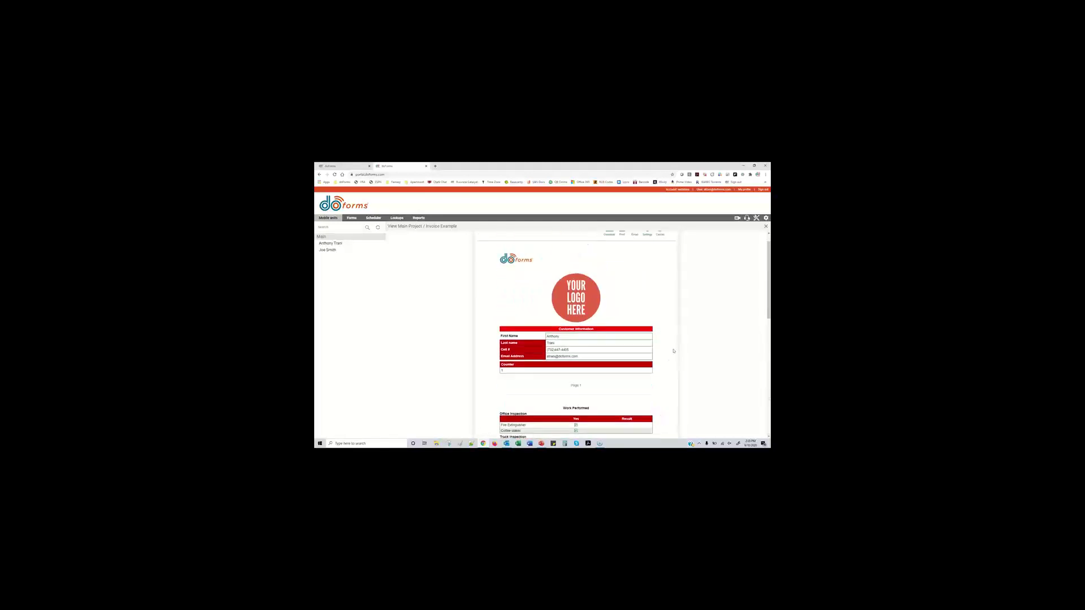
click(660, 245)
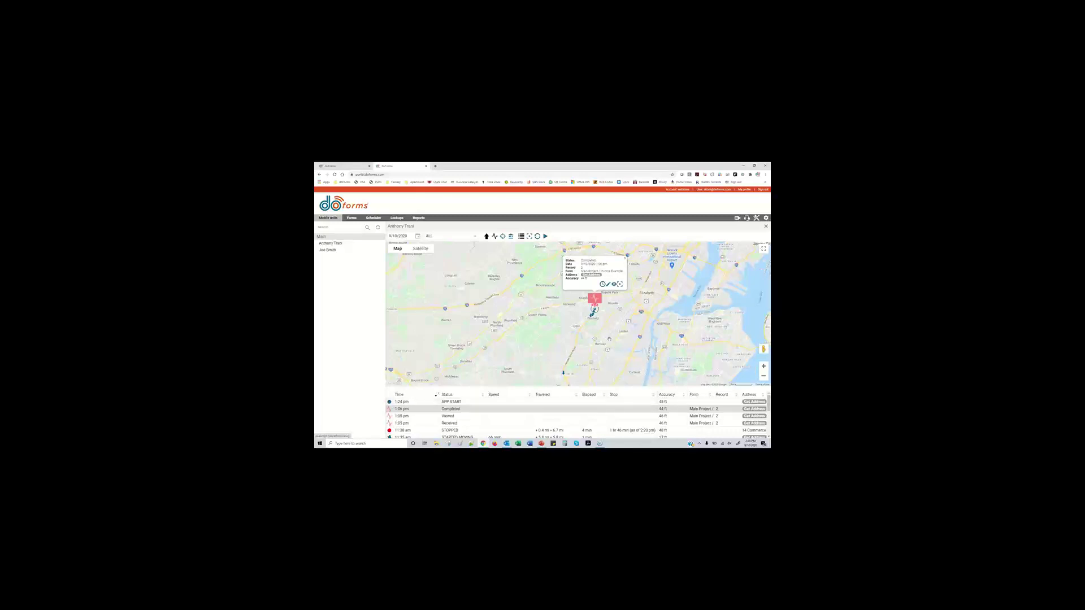
Look up the Completed form event's street address, then show all units in the Main group
click(592, 275)
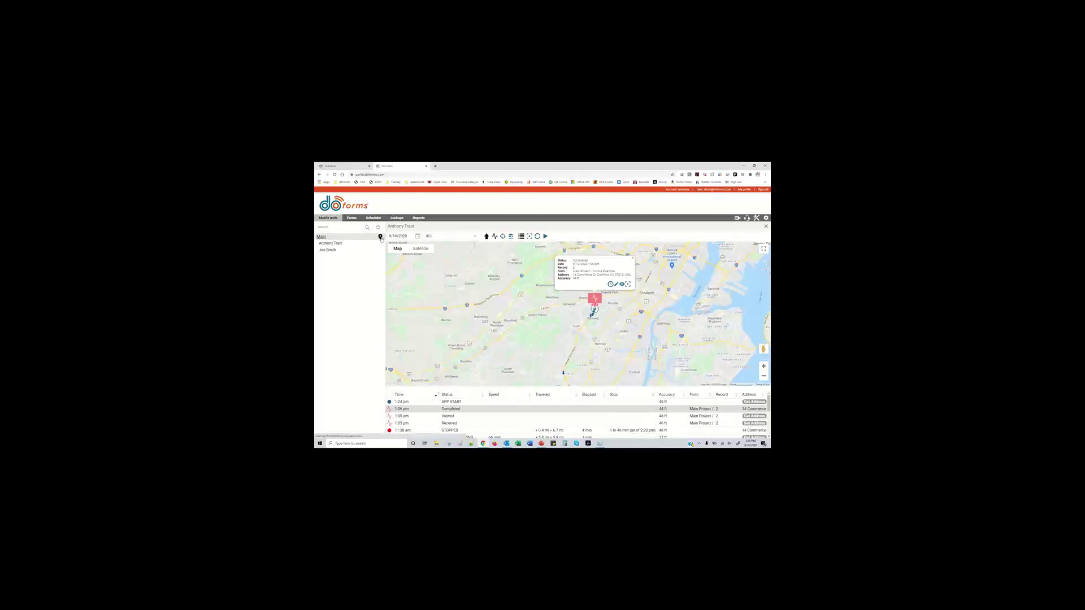
click(380, 237)
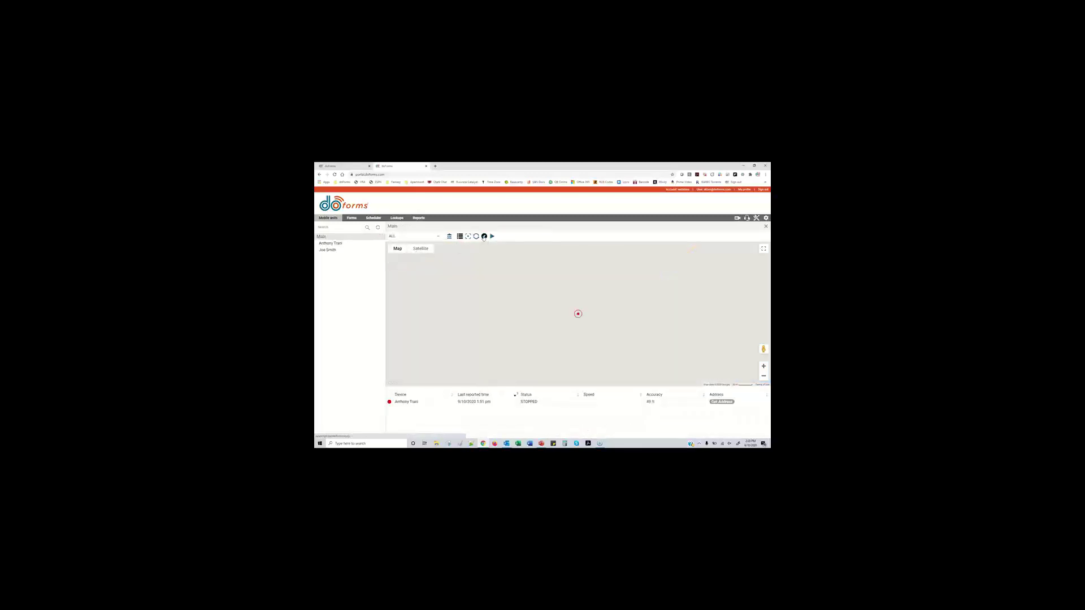
click(484, 236)
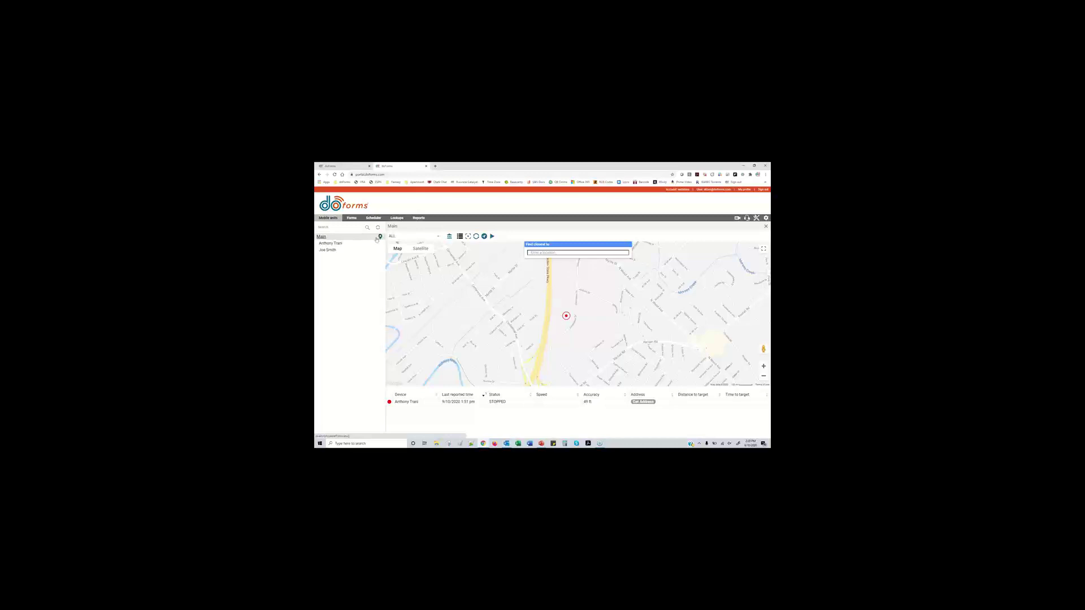
click(545, 253)
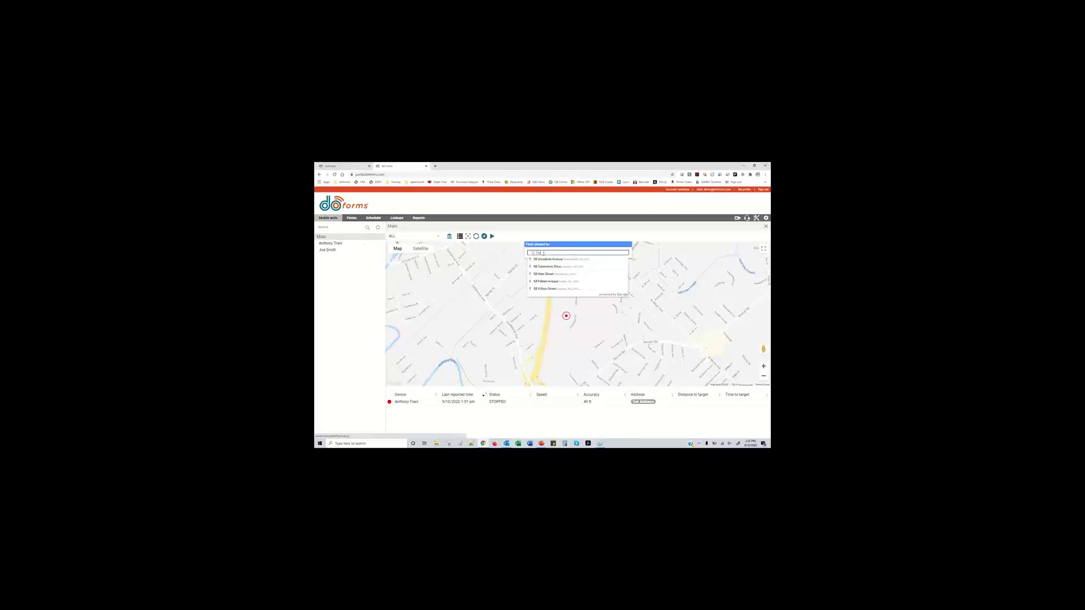
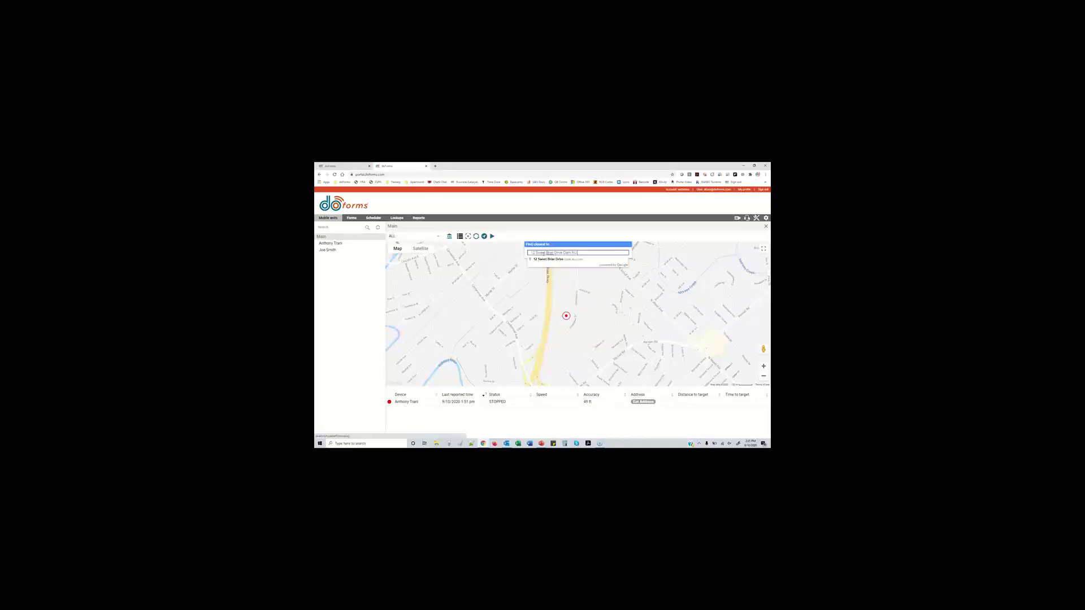
click(551, 260)
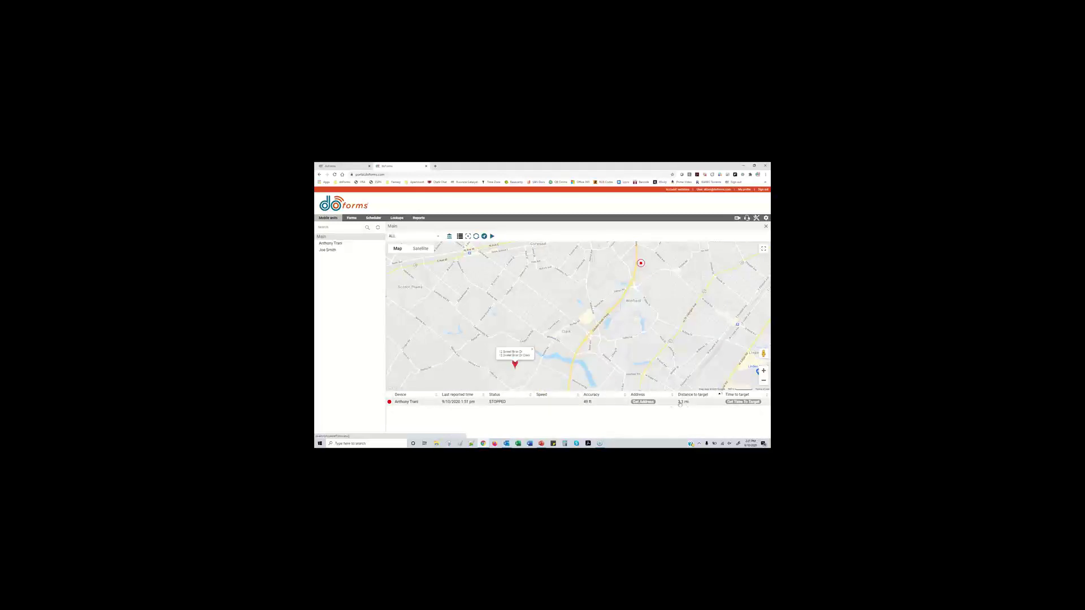
click(742, 402)
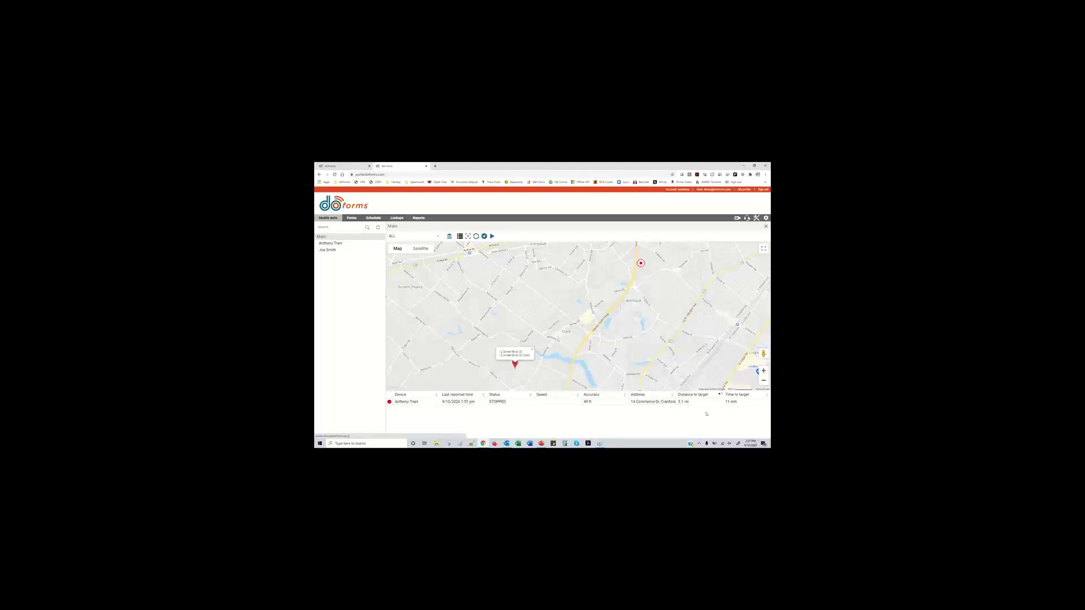
drag(631, 396, 672, 395)
Open the unit's location history with form submissions shown, and display the GPS Stamp submission
mouse_move(382, 251)
click(380, 244)
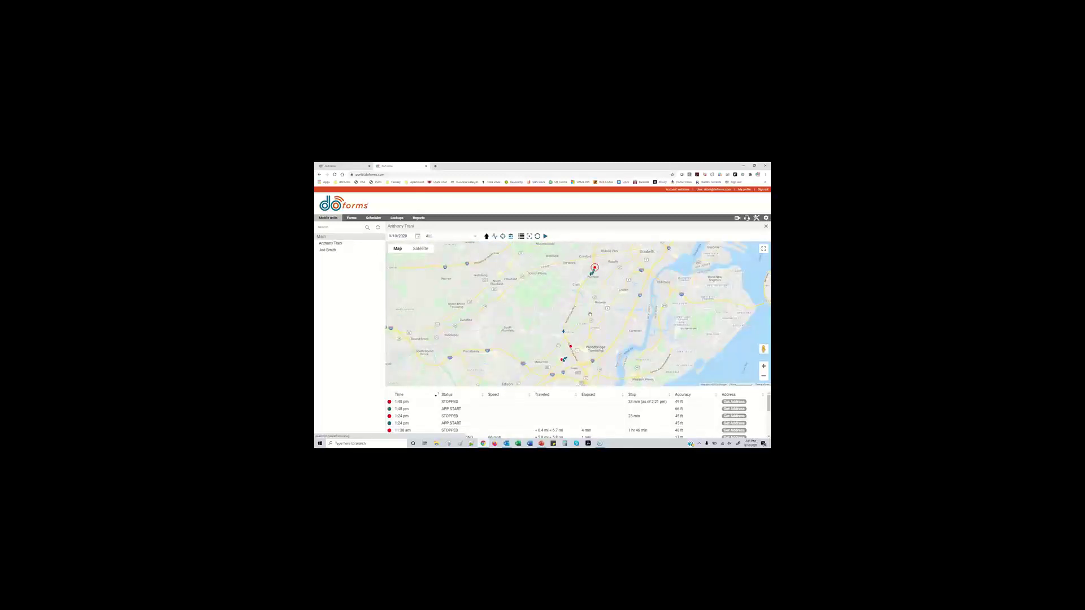
click(495, 236)
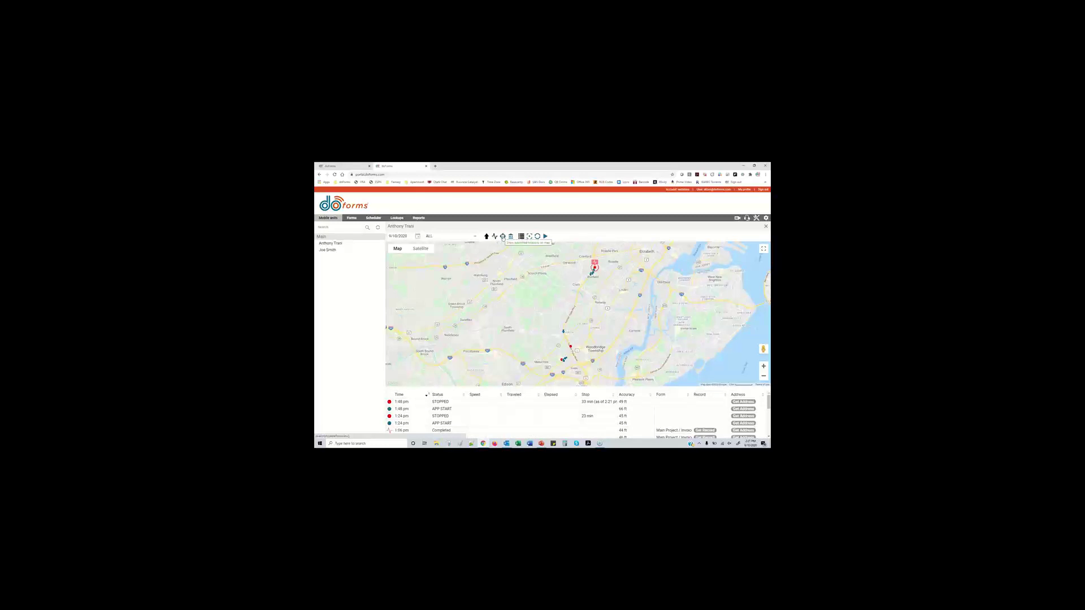
click(503, 236)
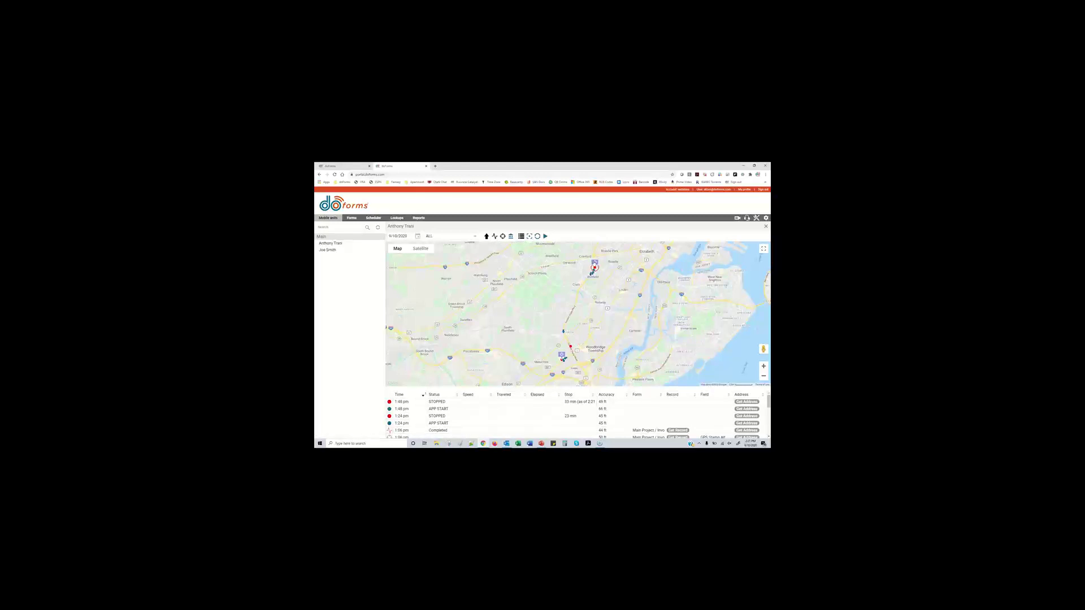
click(648, 431)
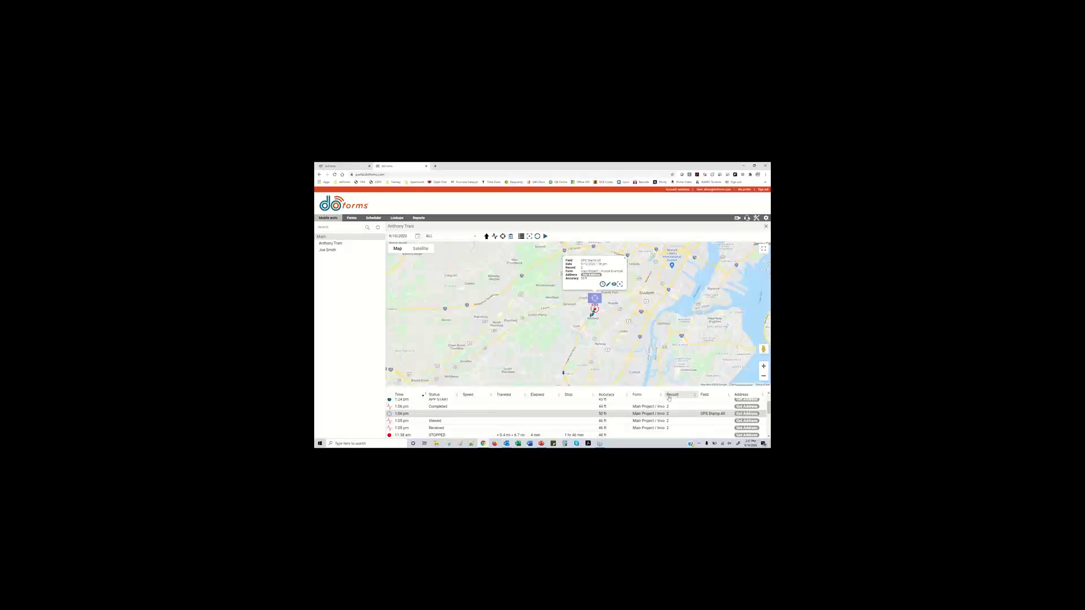
drag(676, 397, 691, 396)
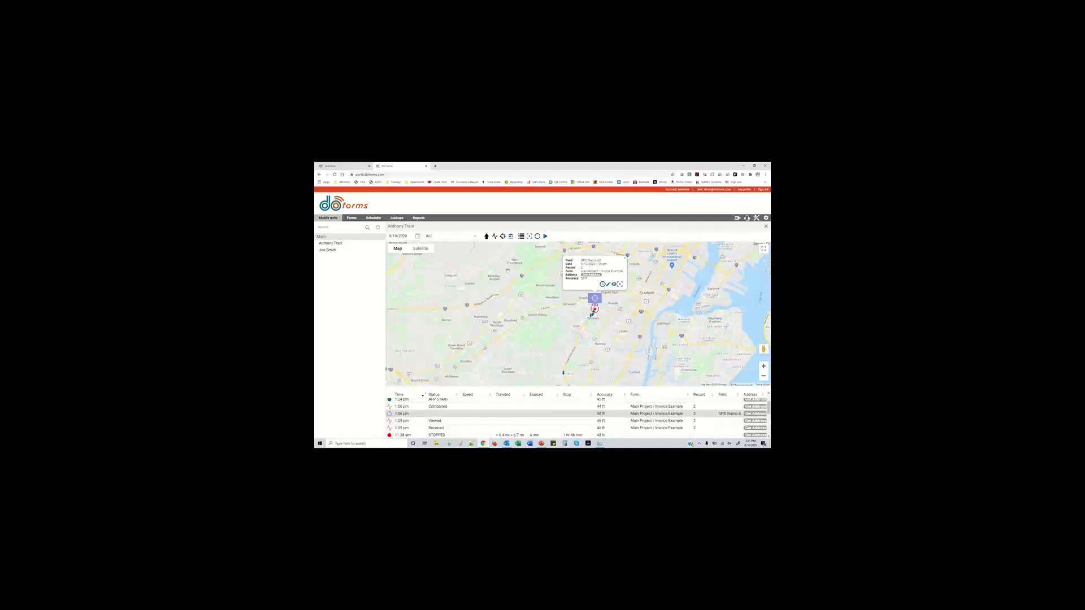
Show the Viewed, Received, 11:38 STOPPED, 11:20 and 11:17 MOVING, and 1:48 APP START events on the map
click(417, 421)
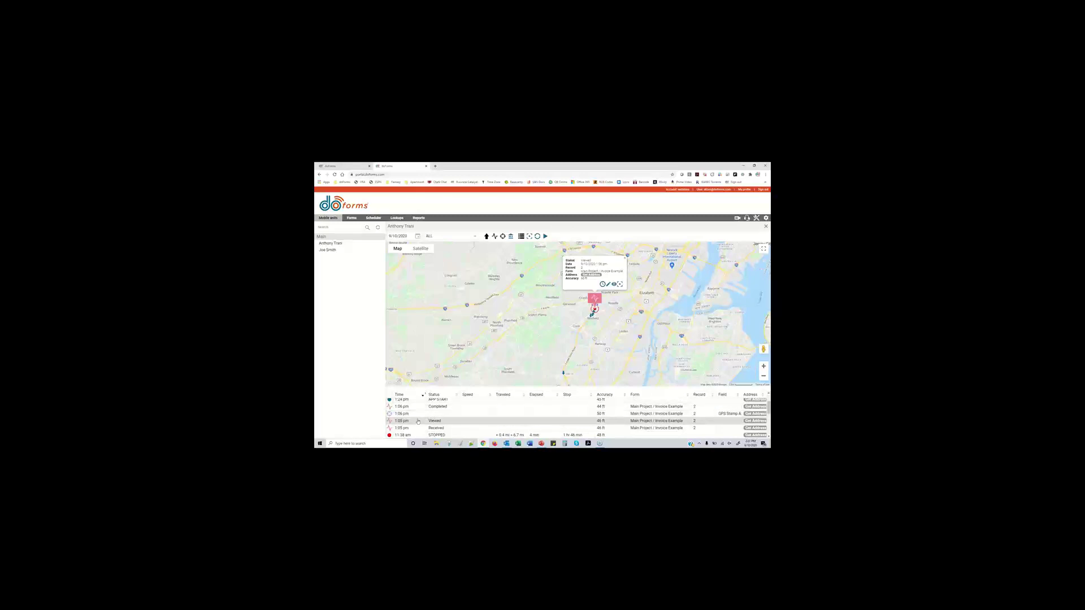
click(417, 427)
click(415, 435)
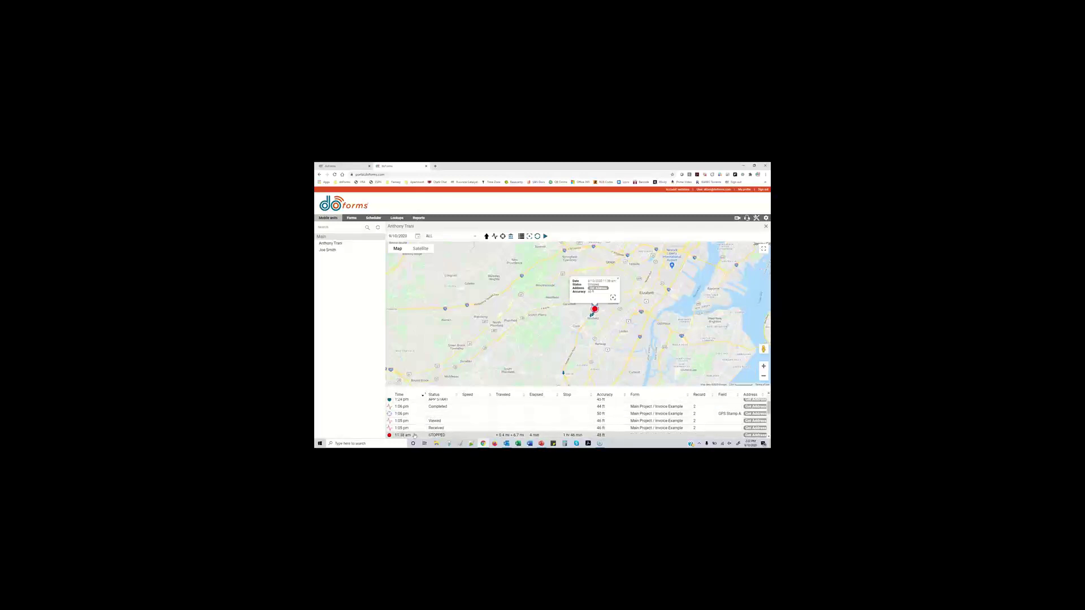
scroll(415, 421, down, 3)
click(419, 430)
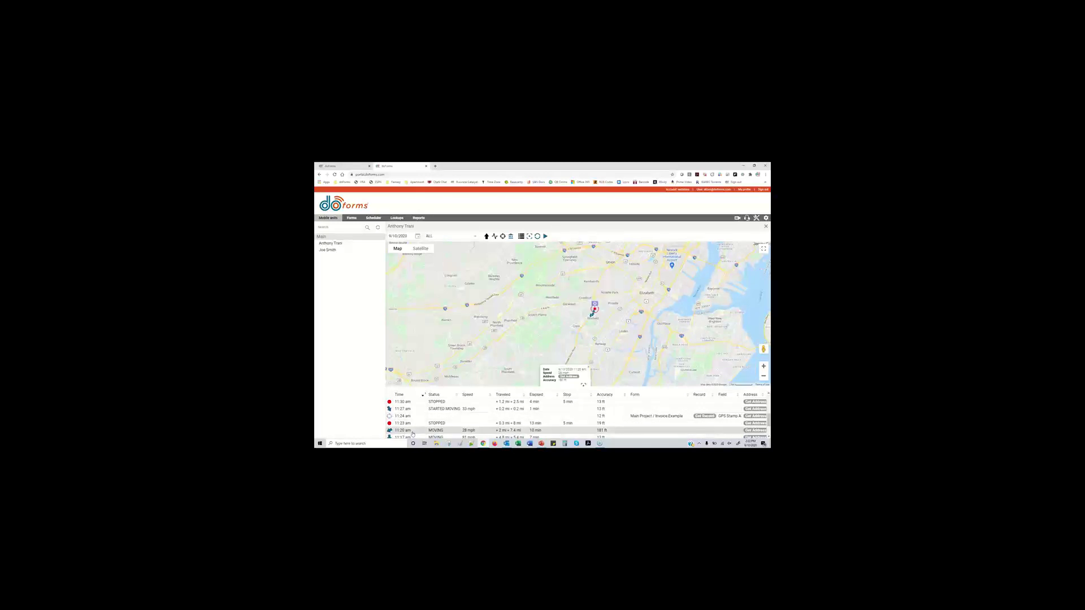
click(420, 437)
scroll(417, 436, down, 3)
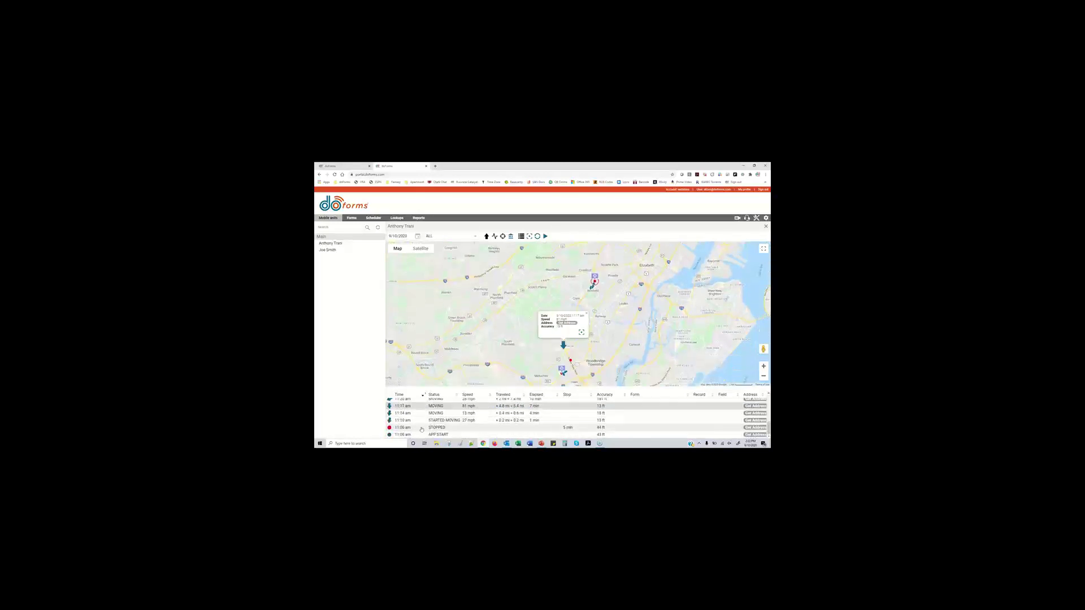
scroll(415, 435, up, 10)
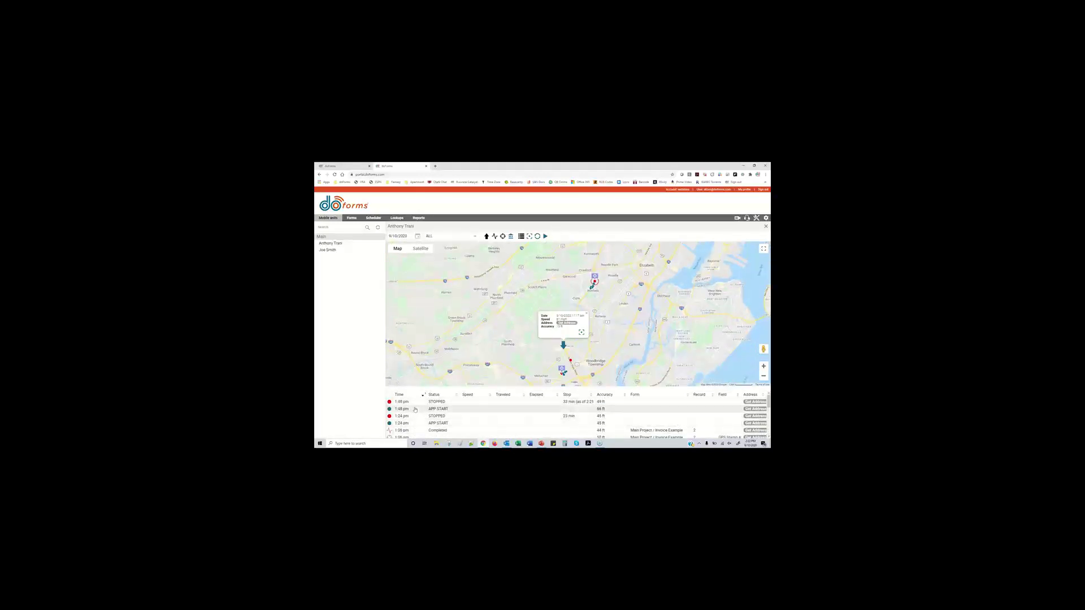
click(418, 406)
Run the GPS Tracking slide (slide 3) as a slide show without Presenter View
click(541, 443)
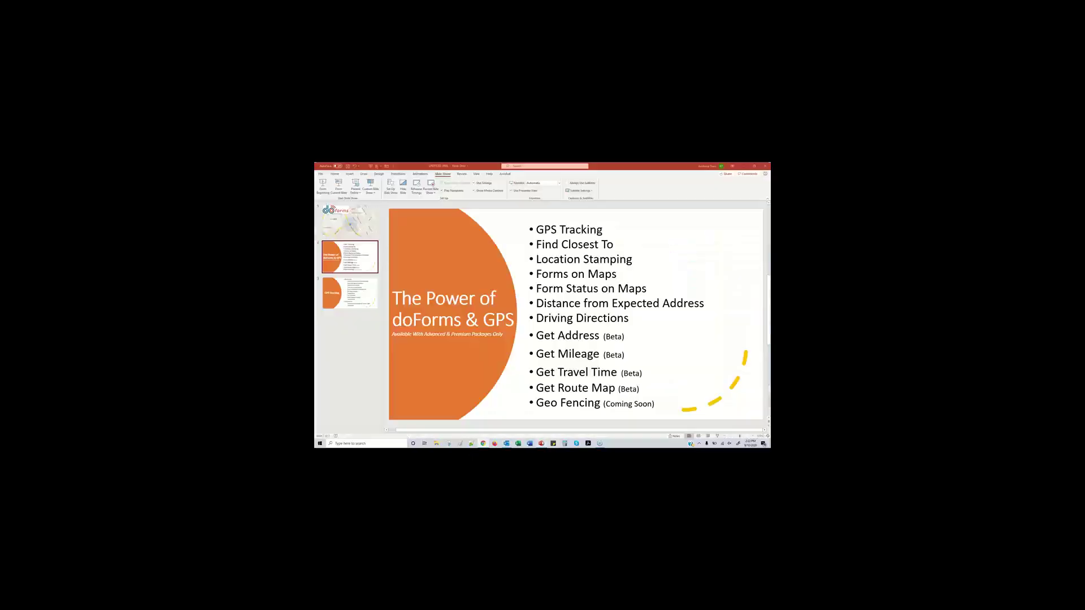
key(Down)
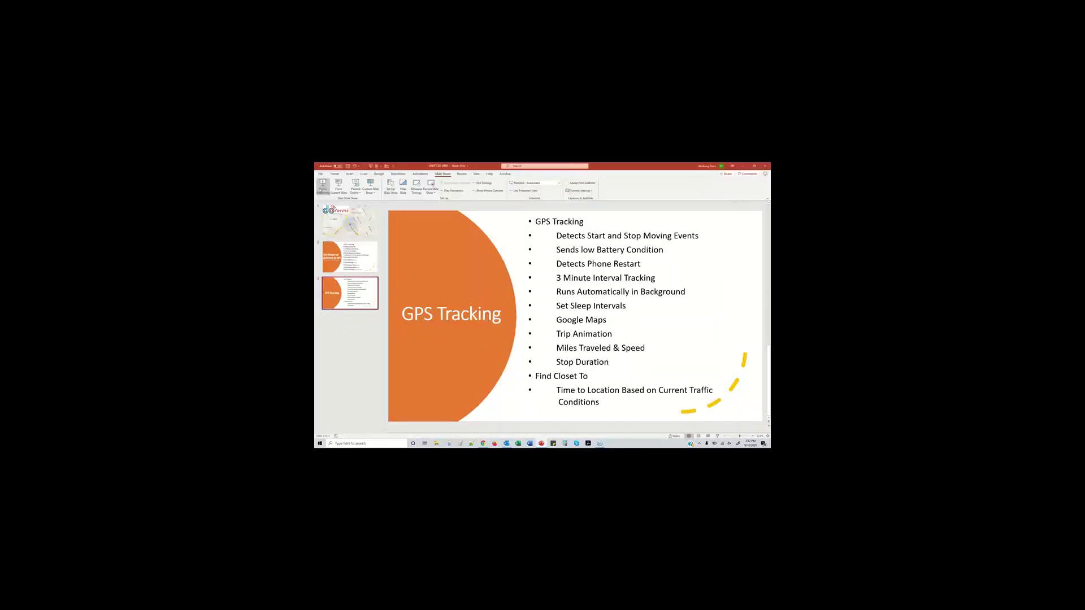
click(339, 188)
click(389, 170)
click(404, 188)
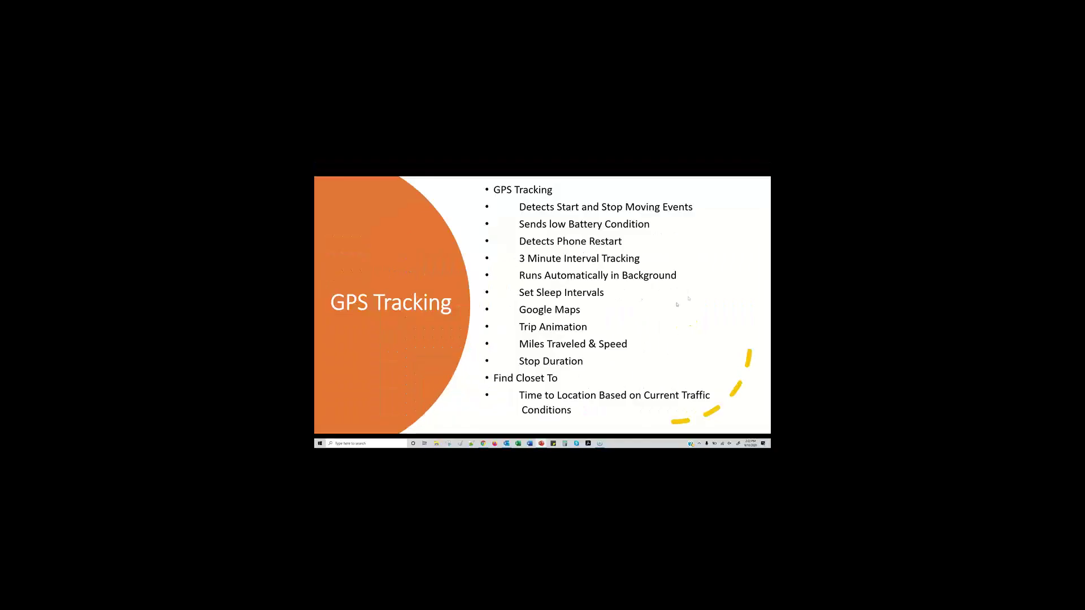